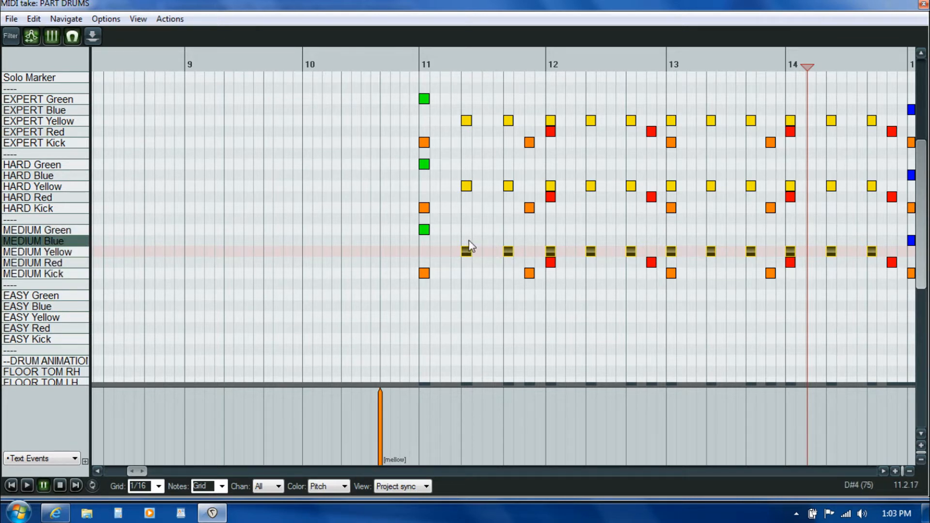
Delete the Medium Kick notes that fall just before the red snare hits, late in measures 11 and 13
left_click(530, 274)
key("Delete")
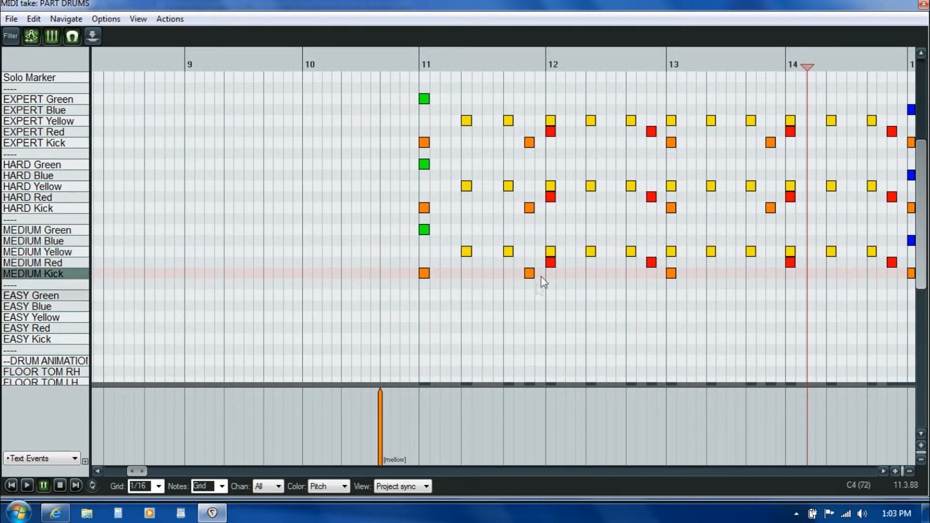
key("Delete")
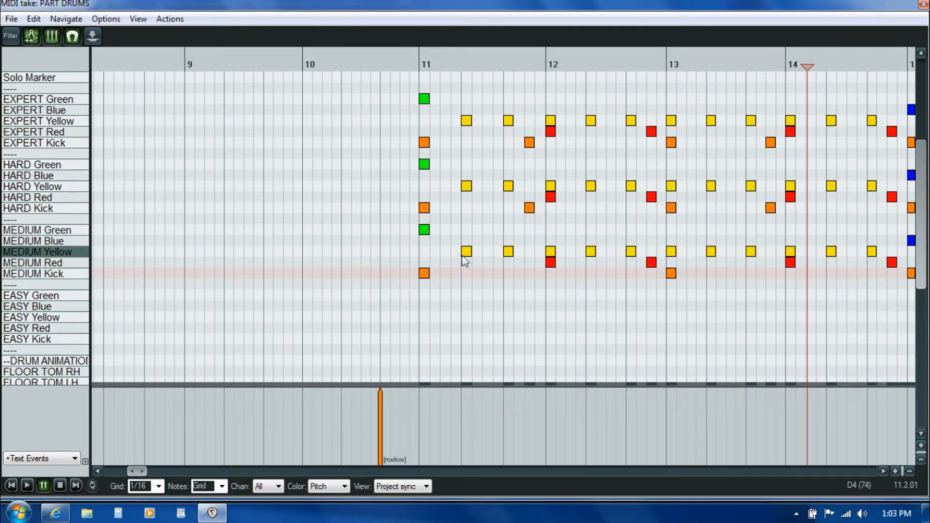
Play on from measure 14 and delete the Medium Kick notes late in measures 15 and 17
left_click(848, 293)
key("space")
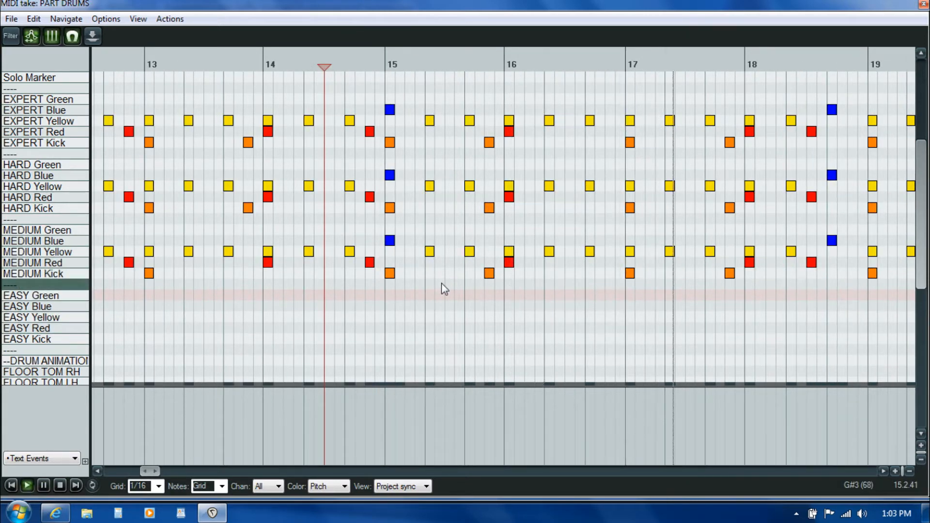
key("ctrl+space")
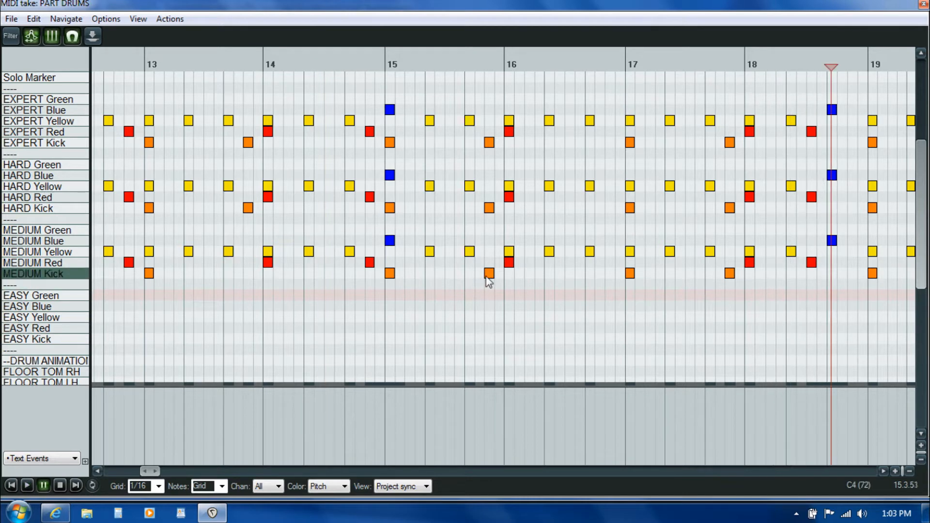
double_click(489, 273)
double_click(729, 273)
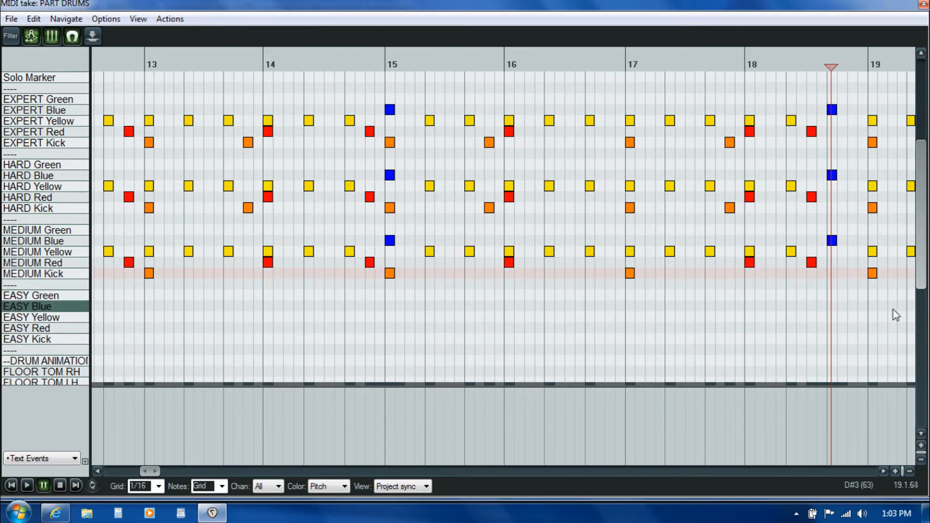
Continue playback from measure 19 and delete the Medium Kick notes late in measures 19 and 21
left_click(892, 309)
key("ctrl+space")
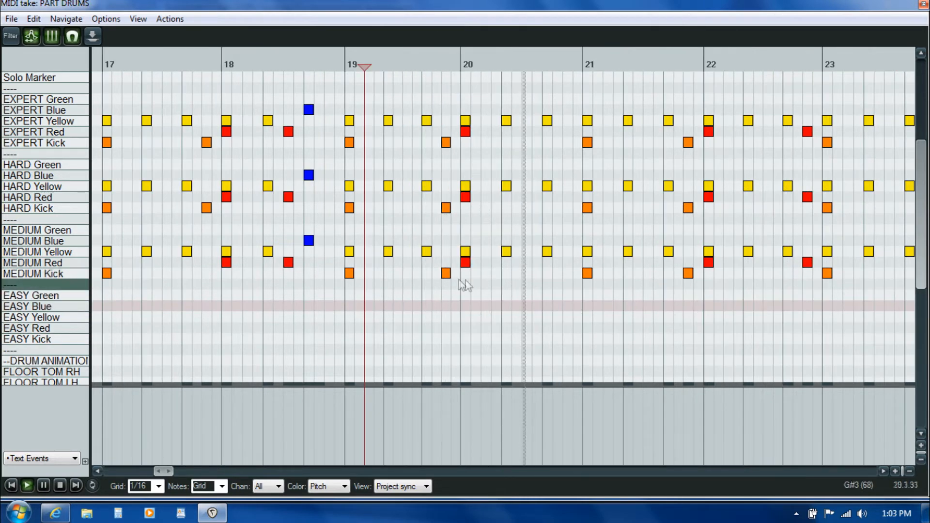
left_click(444, 274)
double_click(445, 274)
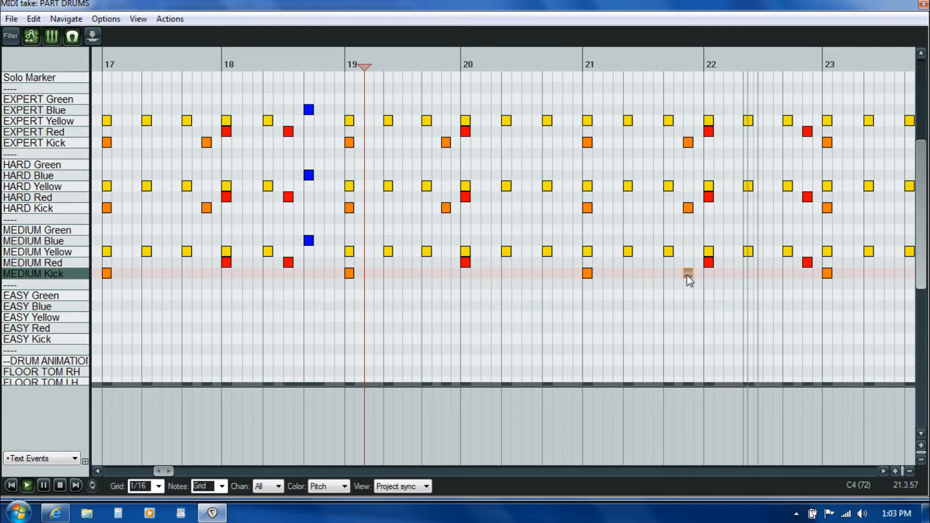
double_click(687, 274)
Delete the Medium Kick notes late in measures 23 and 25
left_click(900, 289)
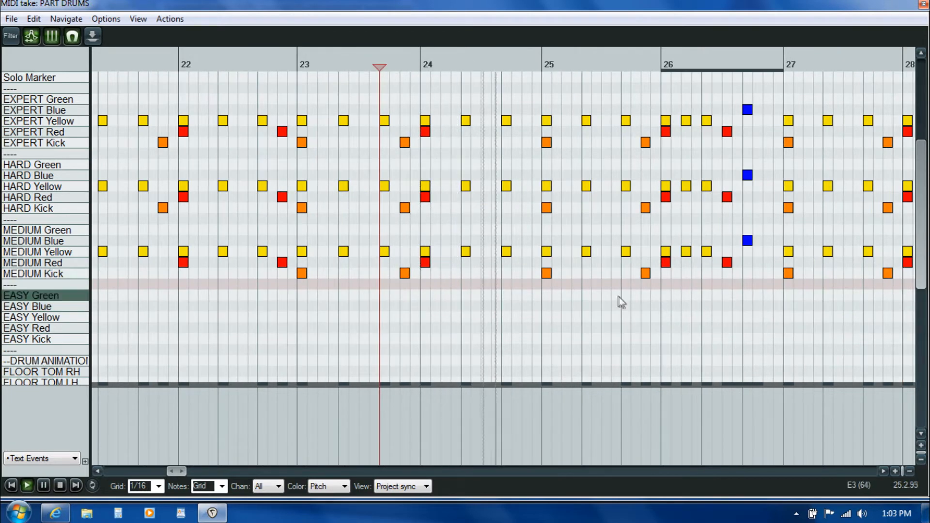
double_click(405, 274)
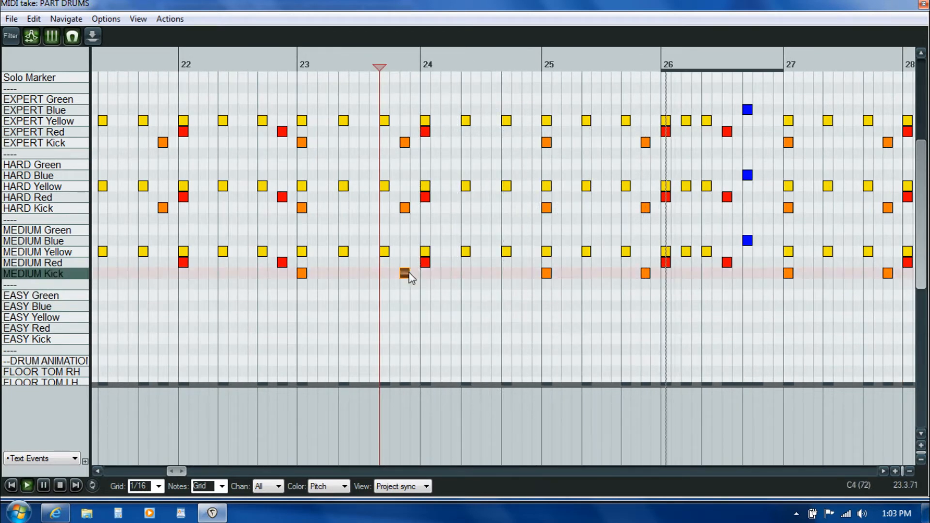
key("ctrl+space")
double_click(646, 274)
Play back the fill in measure 26 twice to check its Medium yellow, red and blue notes
left_click(649, 295)
key("space")
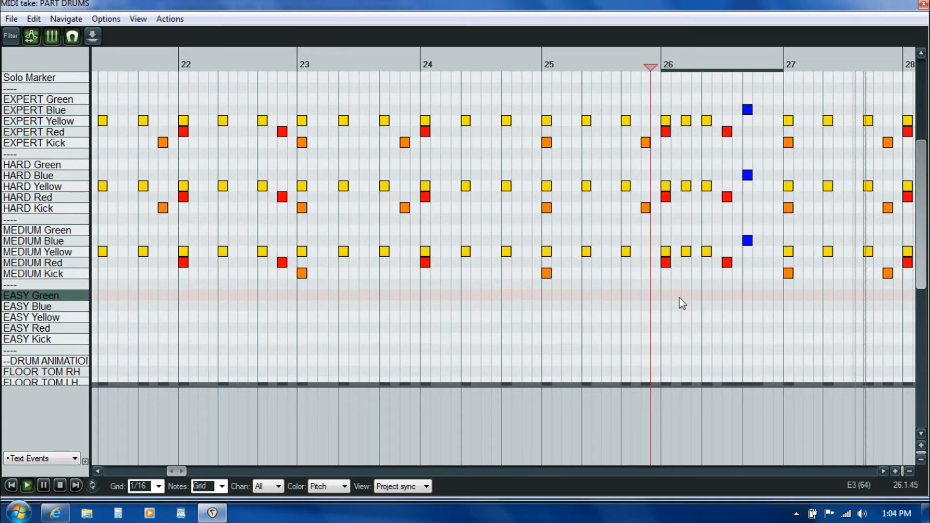
key("ctrl+space")
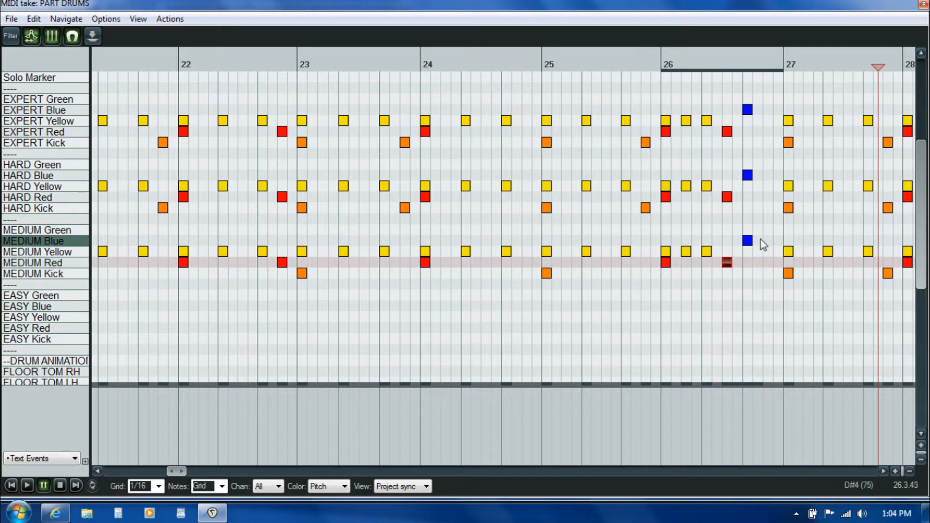
left_click(748, 241)
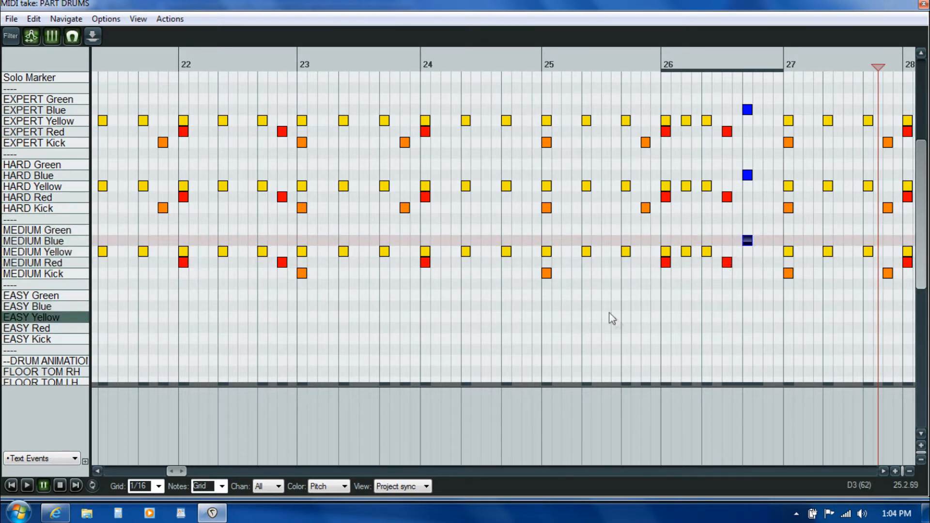
left_click(641, 285)
key("space")
key("ctrl+space")
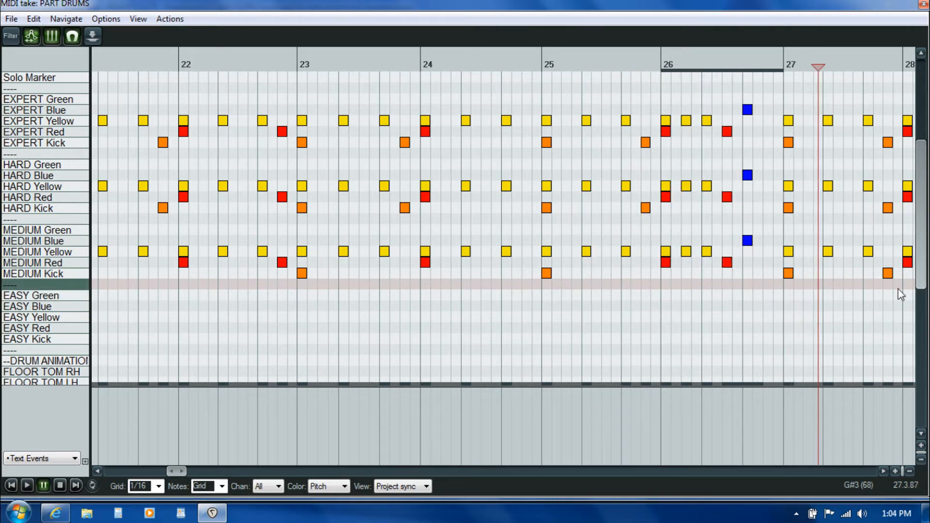
Delete the Medium Kick notes late in measures 27, 29 and 31
left_click(865, 299)
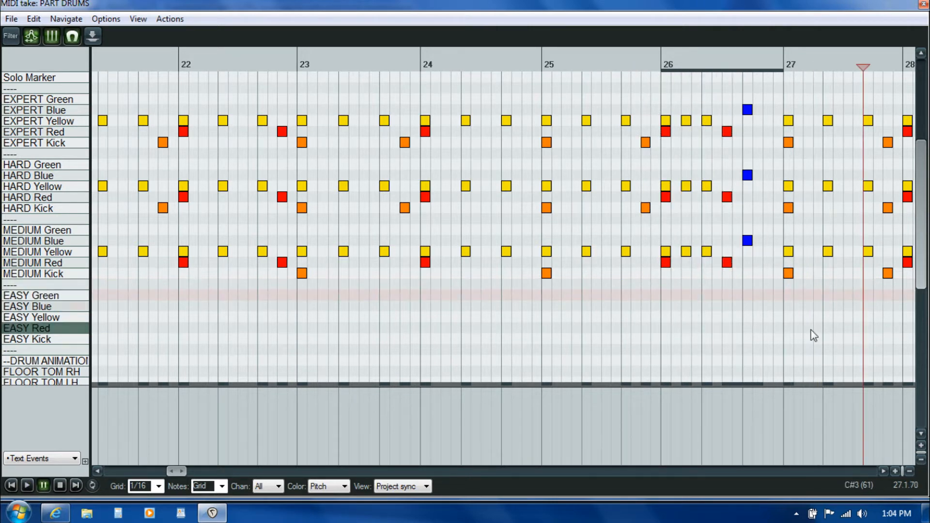
double_click(886, 274)
key("space")
double_click(598, 273)
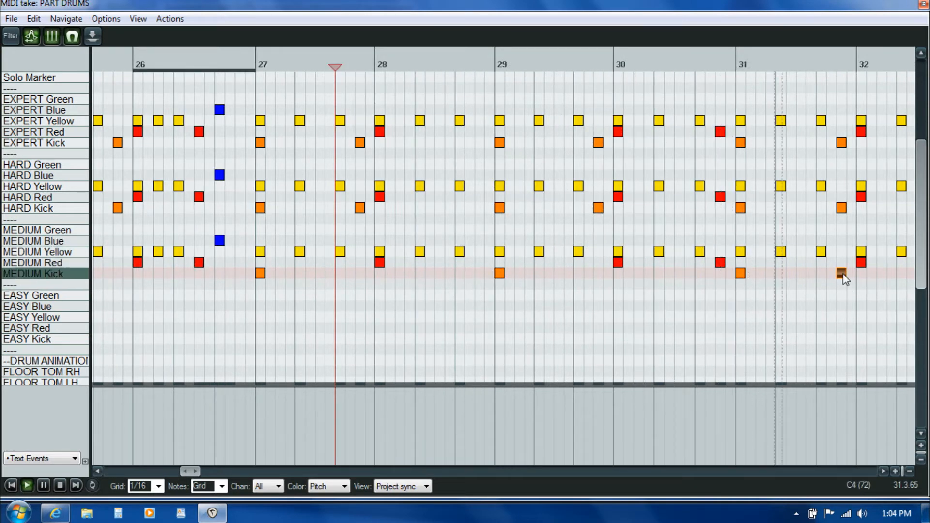
Delete the Medium Kick note late in measure 33 and the one before the red-blue hit in measure 34
left_click(886, 292)
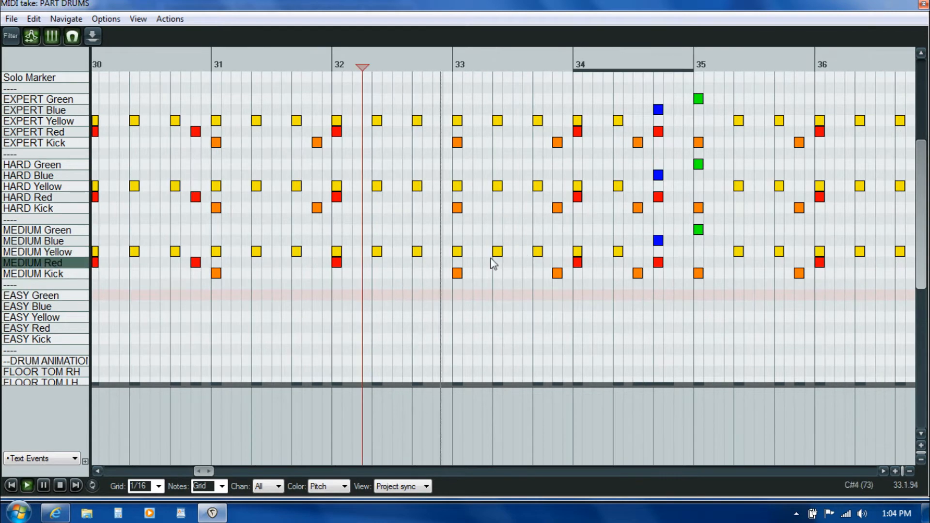
double_click(556, 273)
key("ctrl+space")
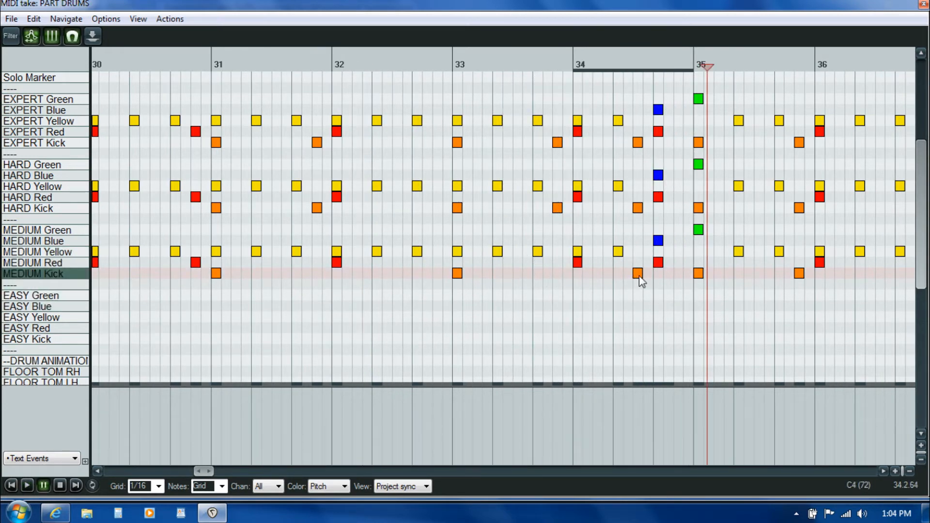
left_click(699, 274)
left_click(697, 321)
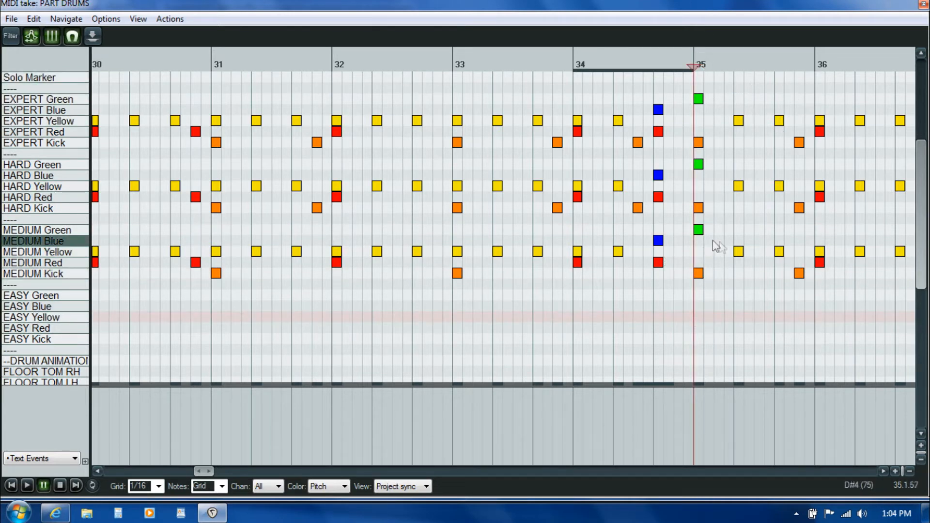
Try moving the Medium Green and Kick notes at the start of measure 35 half a beat later, and undo the move
left_click(698, 230)
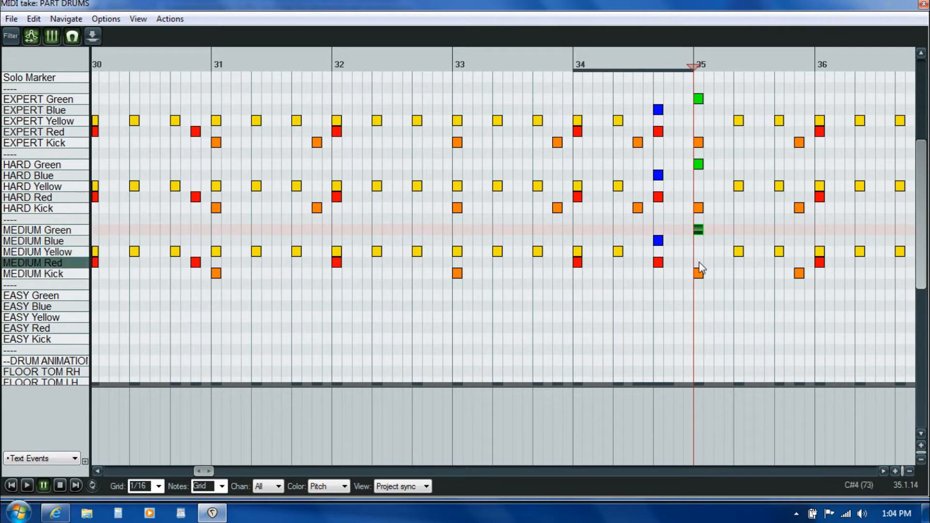
left_click(698, 272, "ctrl")
left_click_drag(699, 276, 718, 275)
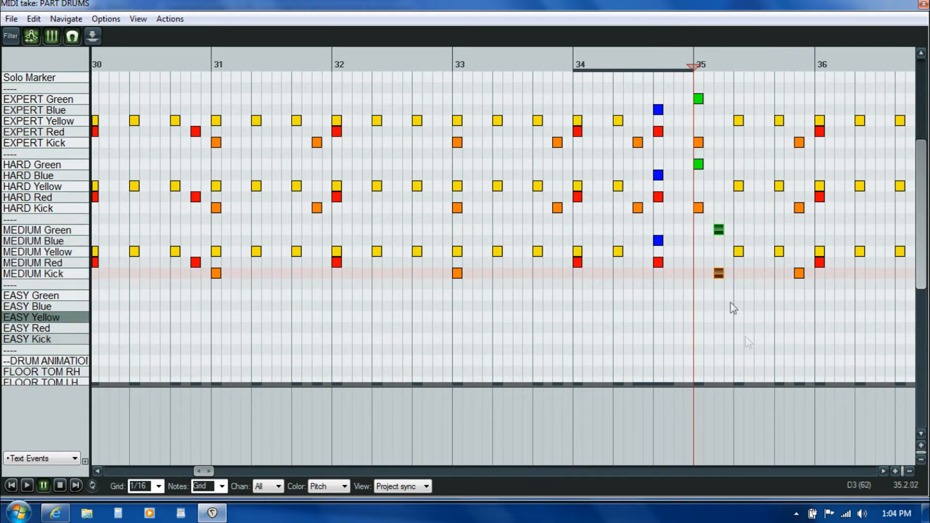
key("ctrl+z")
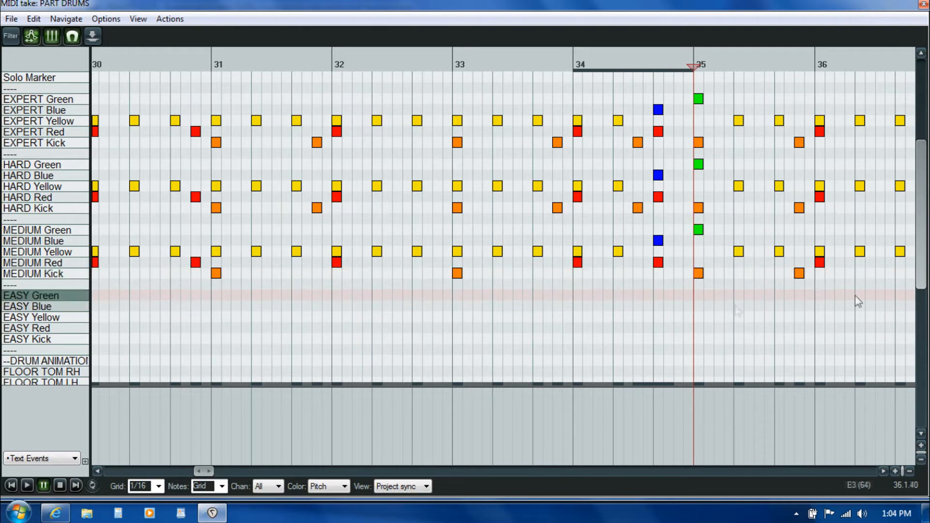
Delete the Medium Kick notes late in measures 35 and 37
left_click(891, 291)
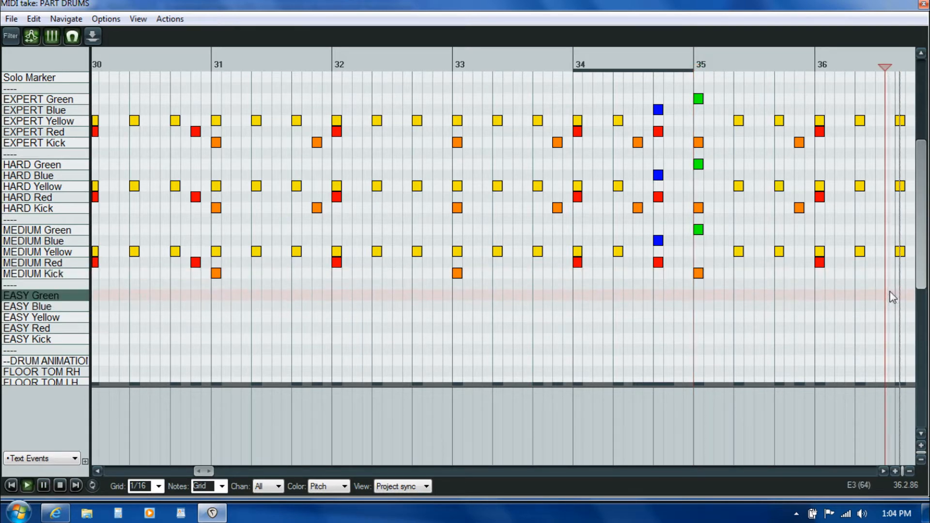
key("space")
left_click(513, 273)
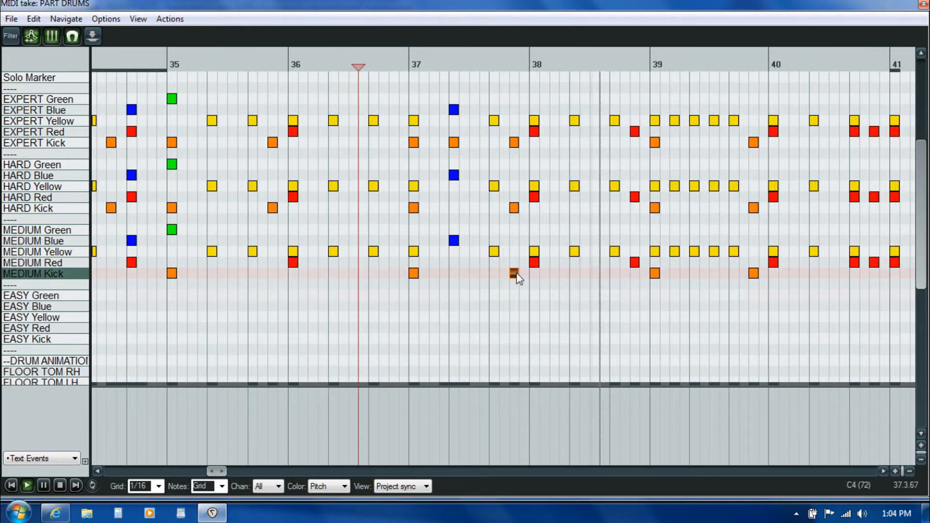
key("Delete")
key("ctrl+space")
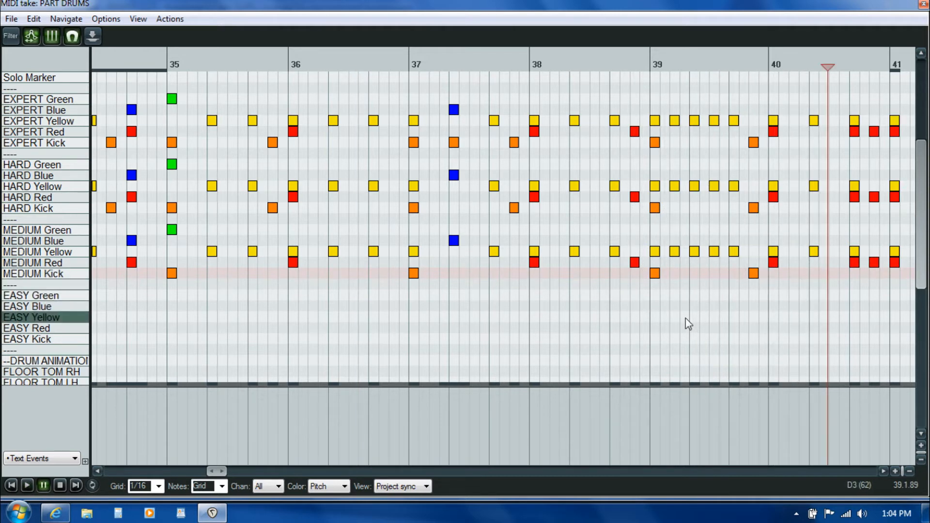
Play back measure 39 and delete the Medium Kick note late in that measure
left_click(652, 297)
key("space")
key("ctrl+space")
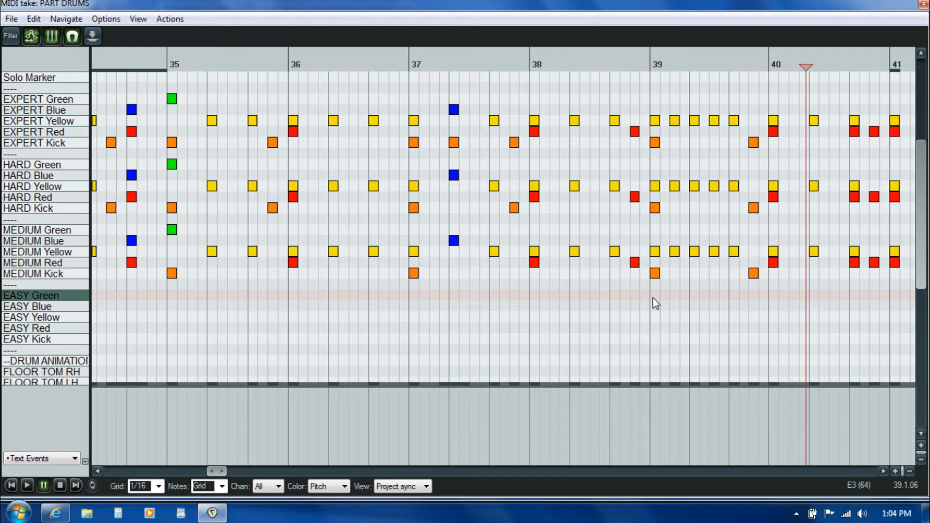
double_click(753, 273)
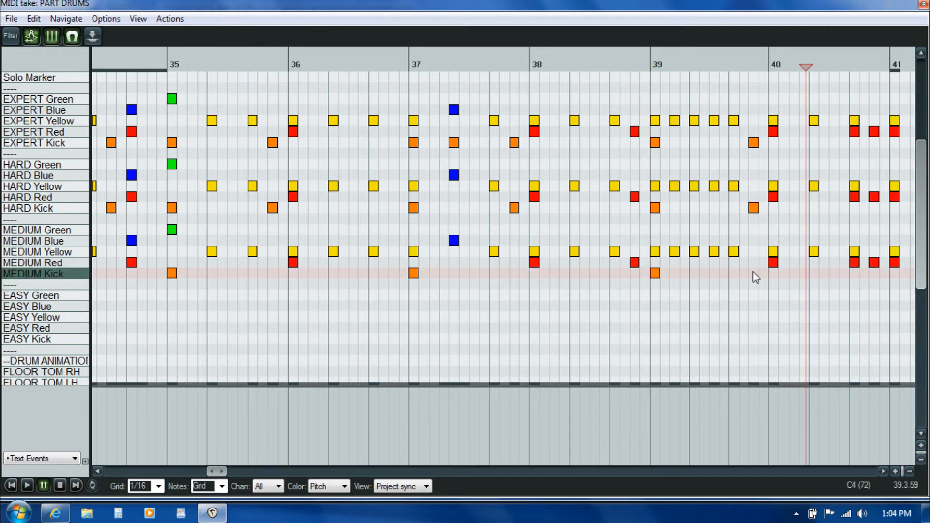
Delete the second and fourth of the five Medium Yellow notes in measure 39
left_click(655, 289)
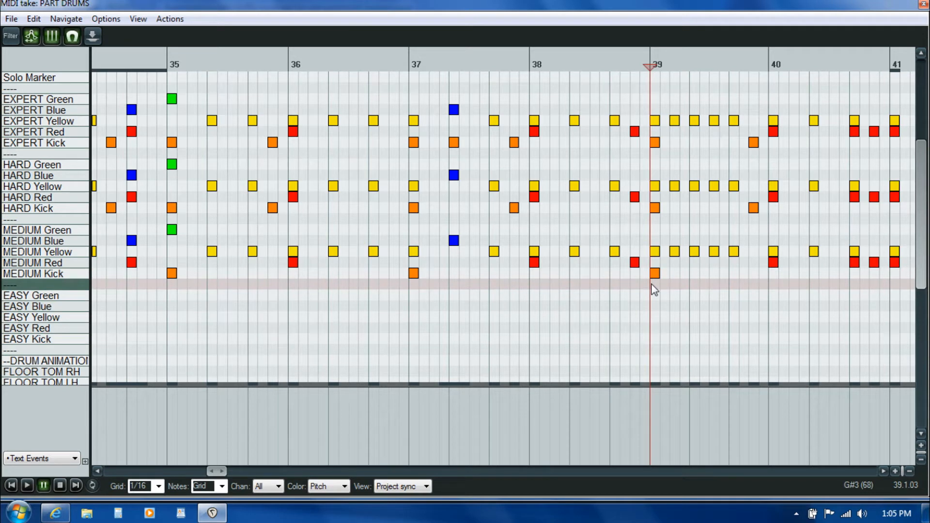
double_click(673, 251)
double_click(714, 251)
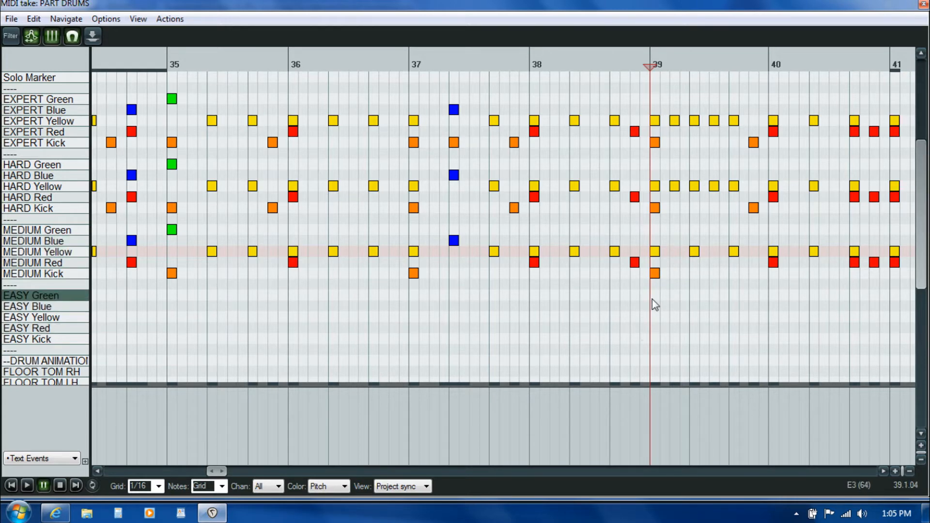
Play on from measure 39 and delete the lone Medium Red note between the red-yellow pairs at the end of measure 40
key("space")
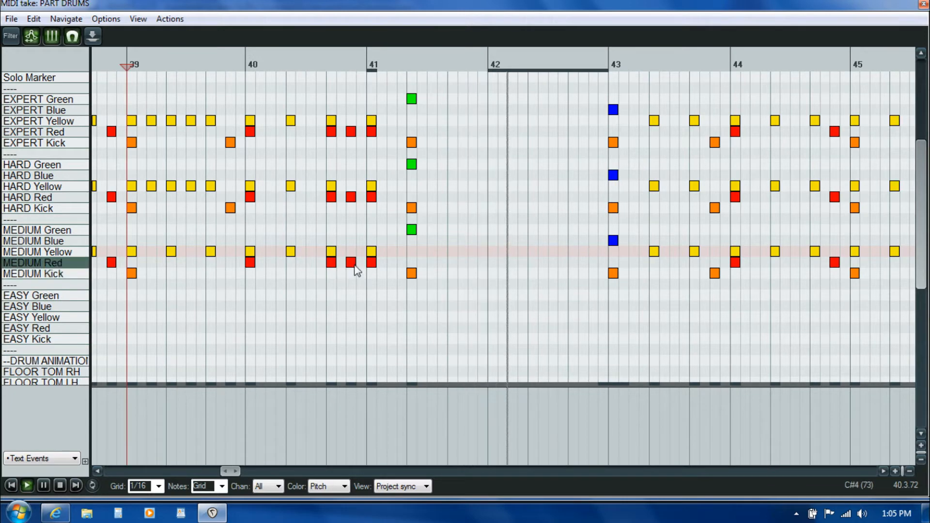
key("Return")
double_click(350, 262)
left_click(330, 285)
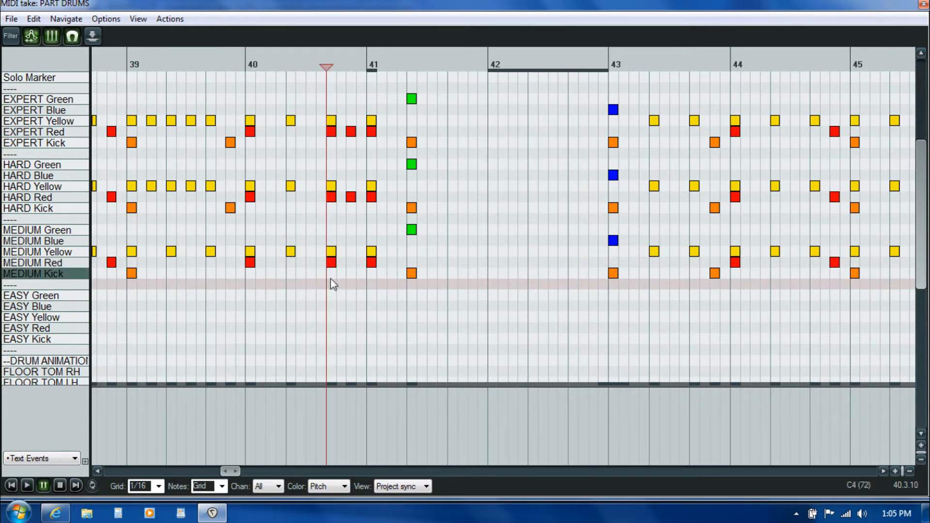
Delete the Medium Kick notes late in measures 43, 45, 47 and 49, plus the one before the red-blue hit in measure 50
key("space")
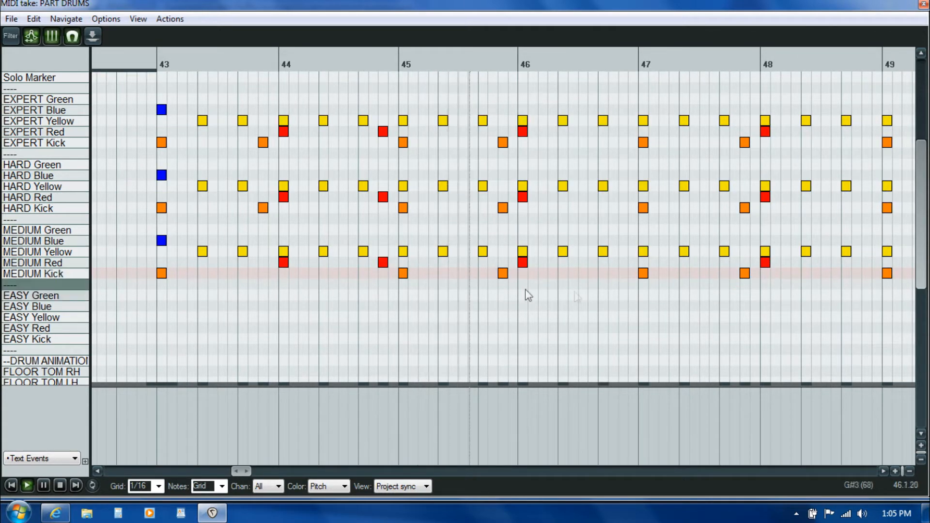
double_click(502, 274)
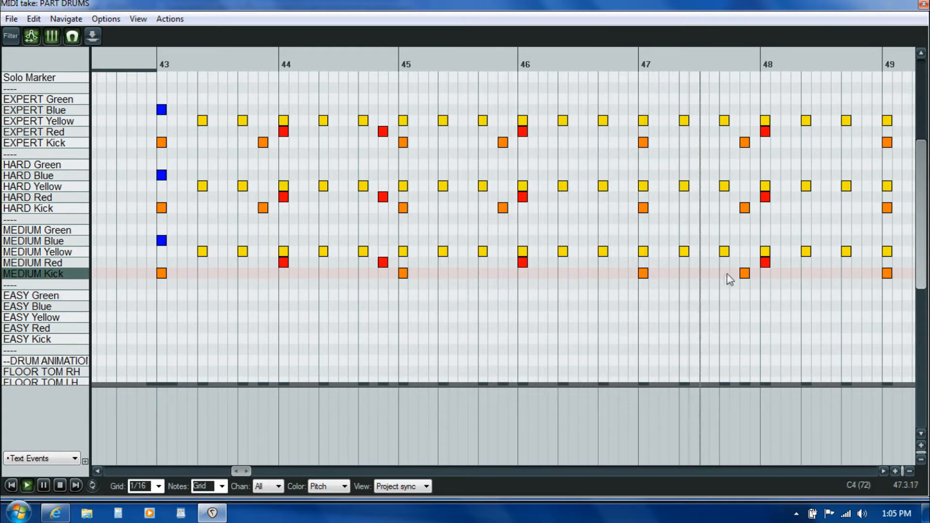
double_click(744, 273)
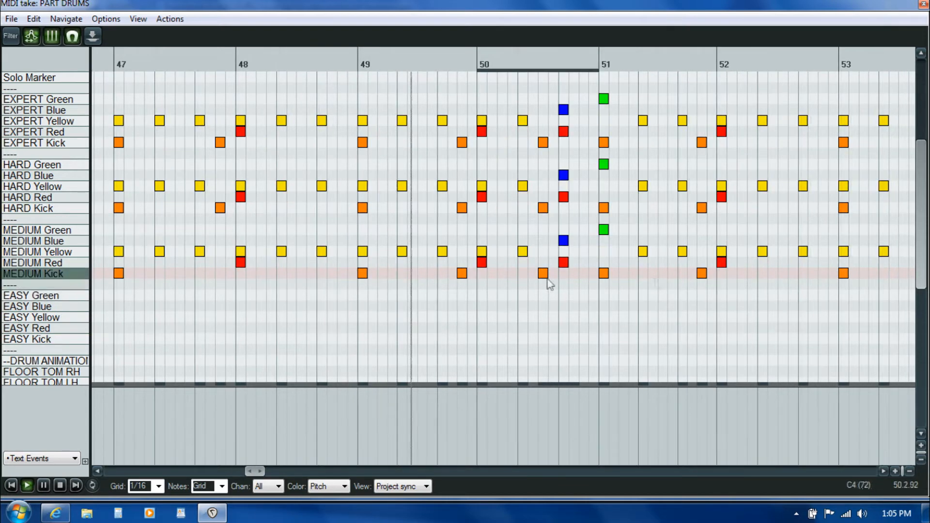
double_click(462, 274)
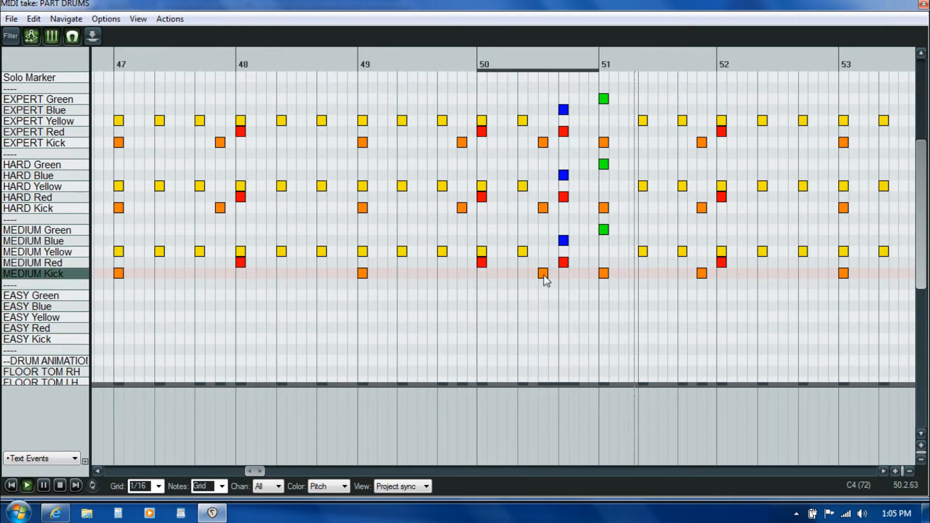
key("ctrl+space")
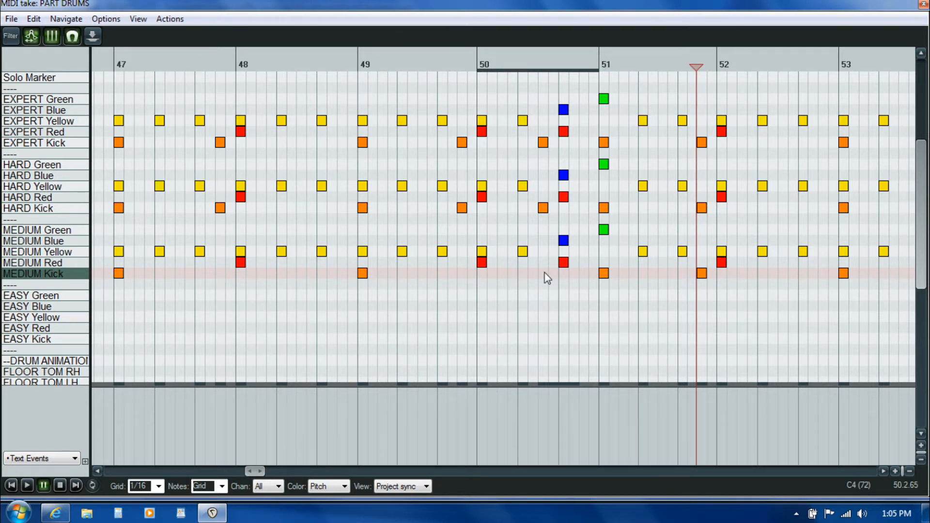
Delete the Medium Kick notes late in measures 51, 53 and 55, playing on from measure 53
double_click(702, 273)
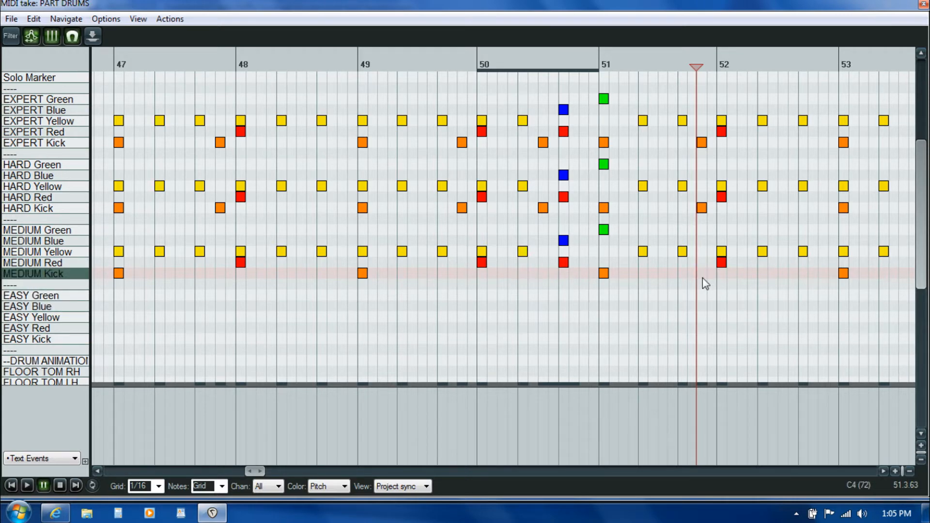
left_click(901, 282)
key("space")
double_click(420, 273)
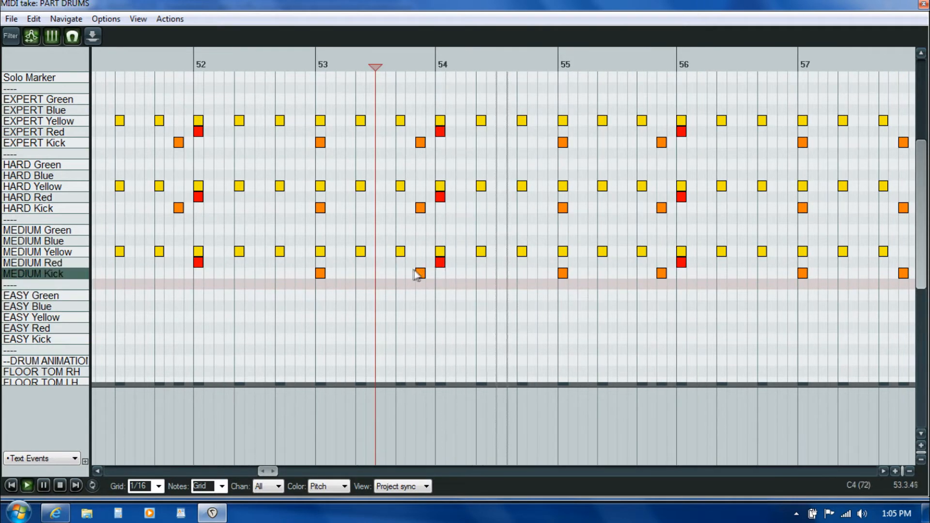
double_click(661, 274)
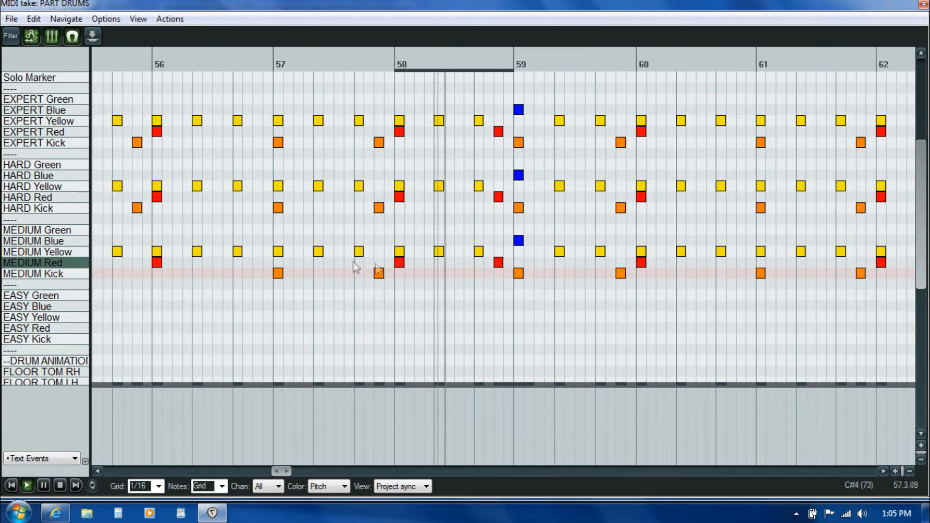
Delete the Medium Kick notes late in measures 57, 59, 61, 63, 65 and 67
double_click(379, 274)
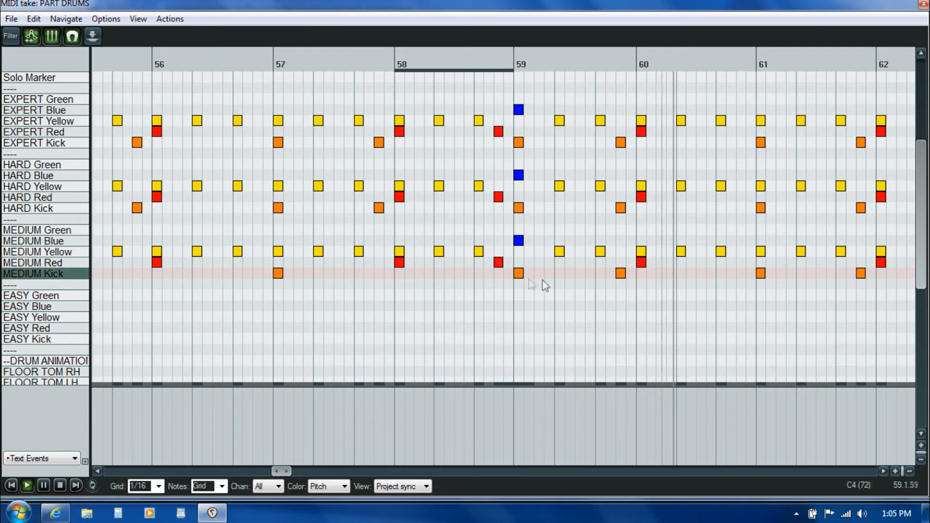
double_click(621, 274)
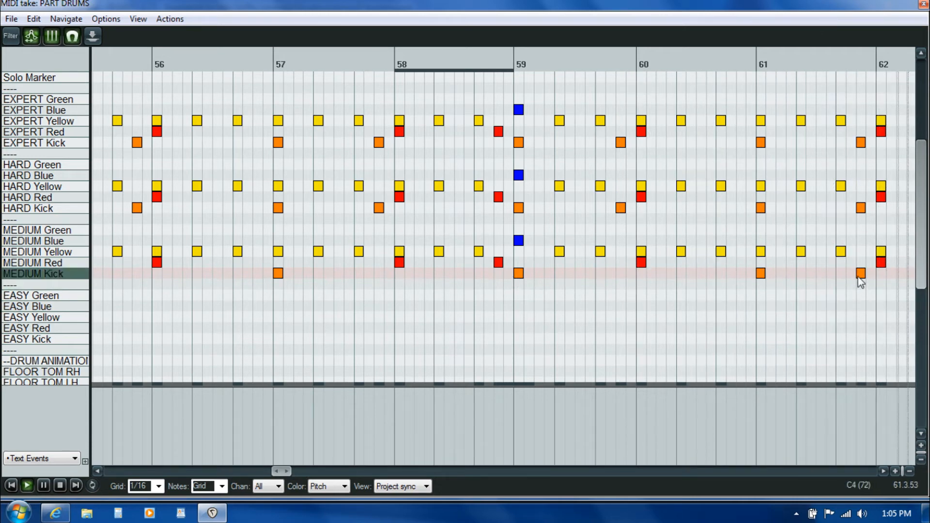
double_click(335, 273)
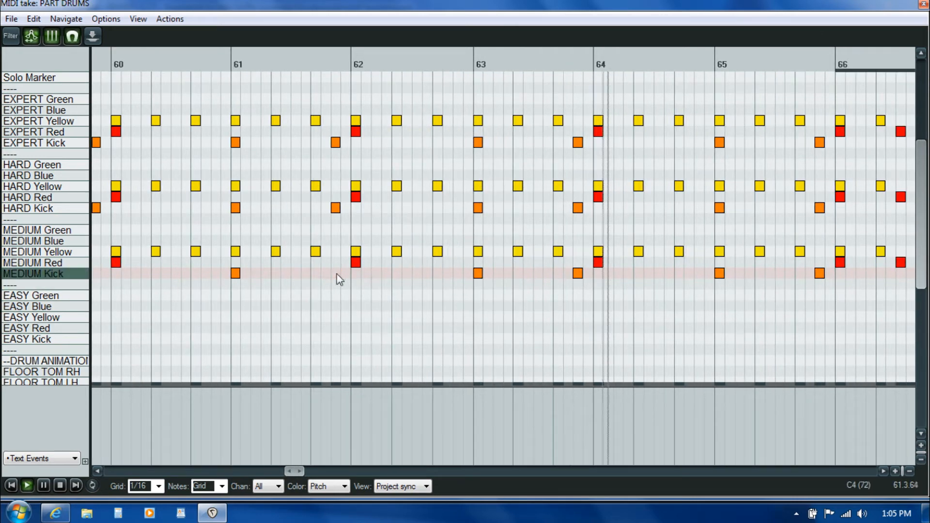
double_click(576, 273)
double_click(819, 273)
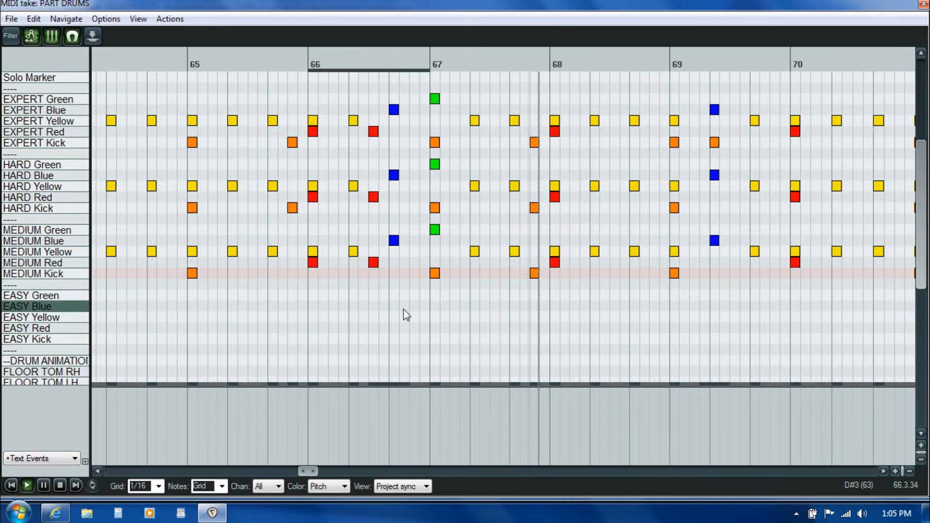
key("space")
double_click(534, 273)
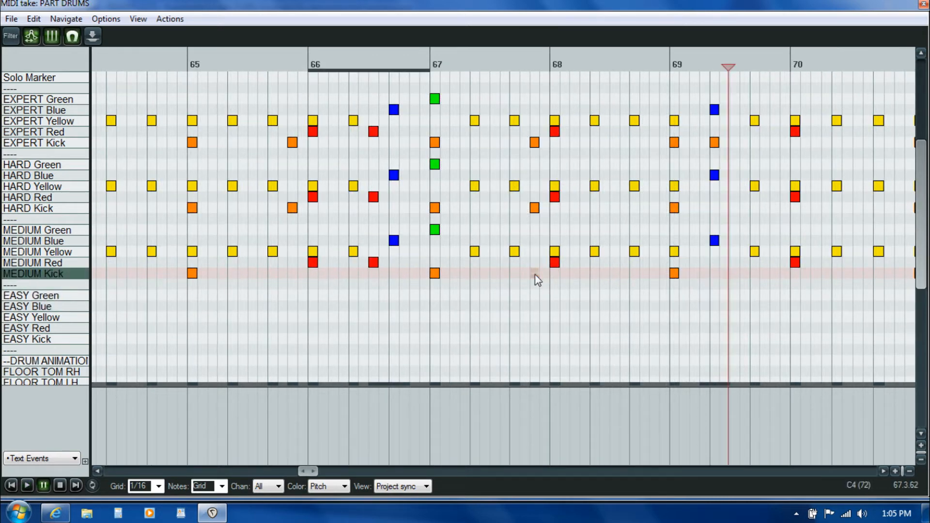
Delete the second and fourth Medium Yellow notes and the late Medium Kick in measure 71, plus the lone Medium Red late in measure 72
left_click(871, 309)
key("space")
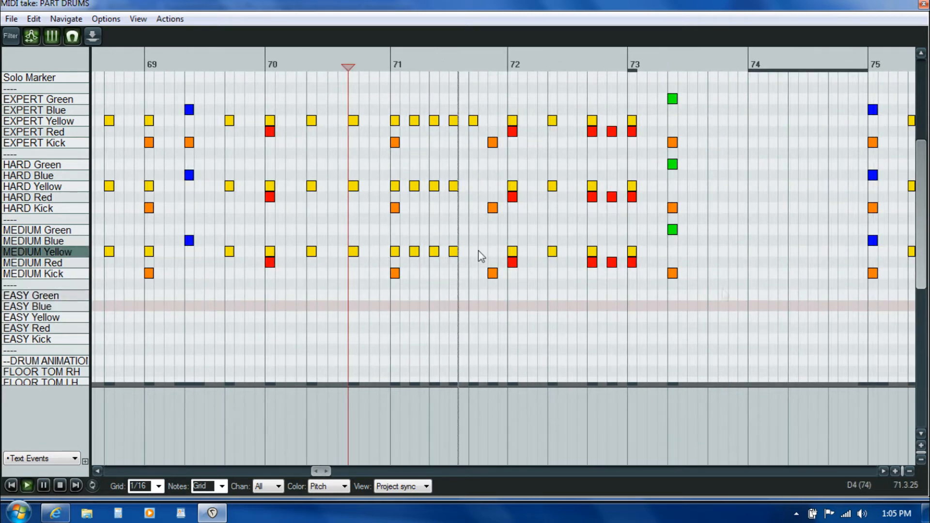
double_click(415, 252)
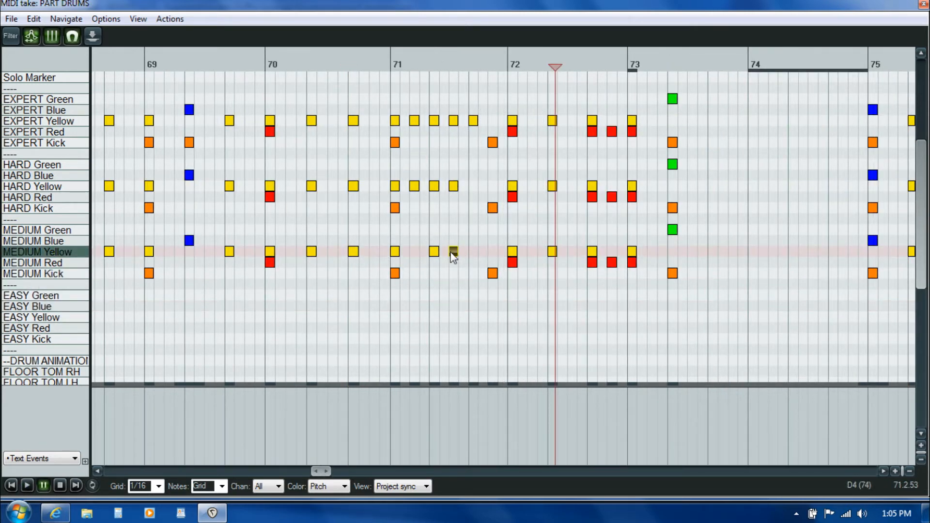
double_click(493, 274)
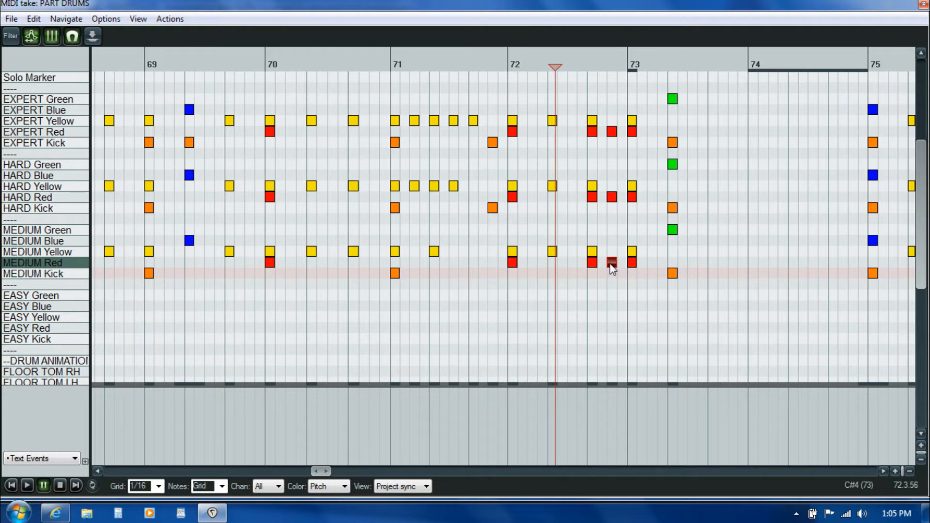
double_click(611, 264)
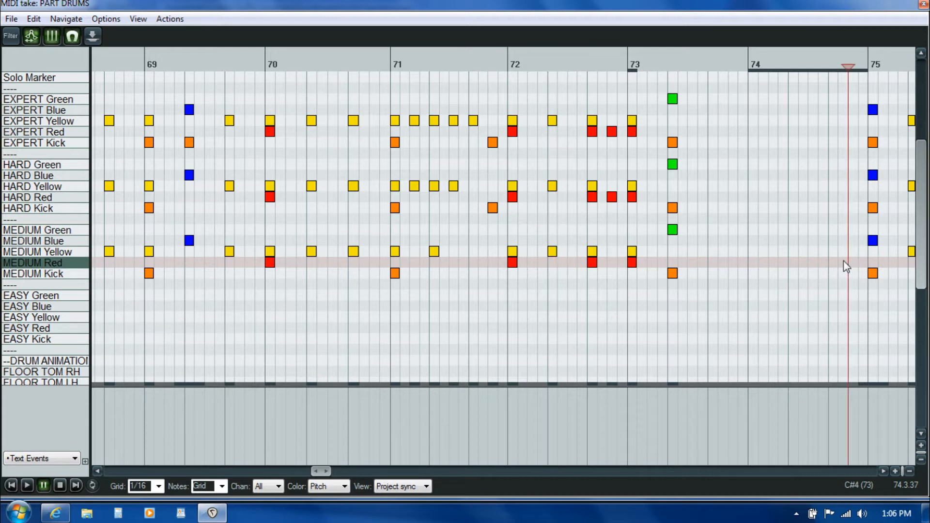
Play on from the end of measure 74 and delete the Medium Kick notes late in measures 75, 77 and 79
key("space")
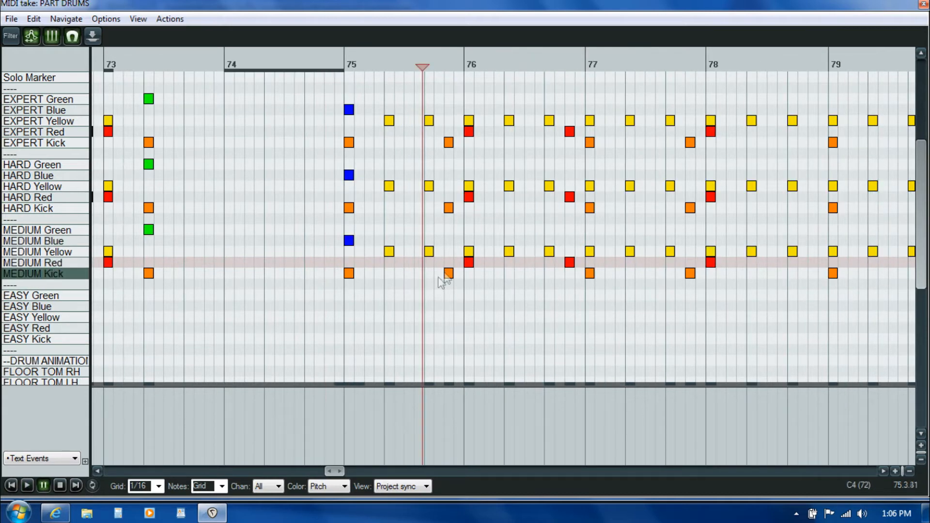
double_click(449, 274)
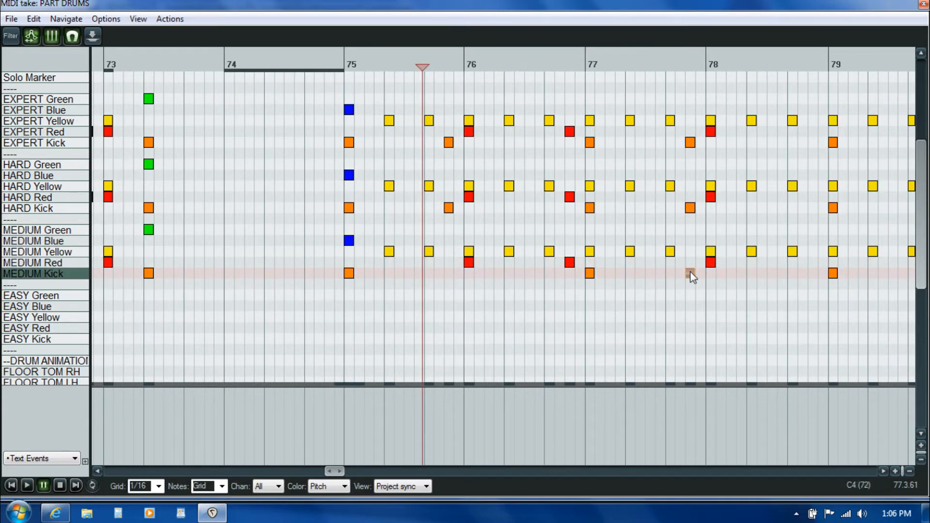
left_click(872, 291)
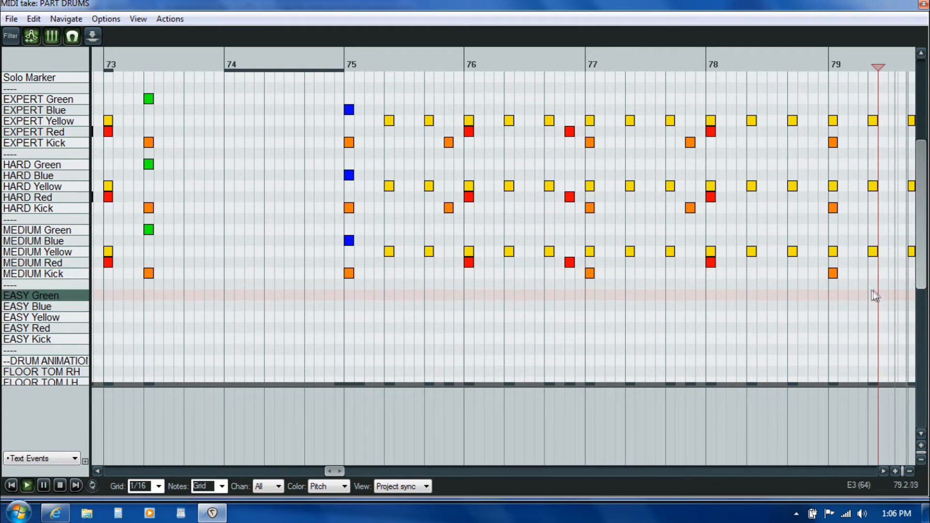
key("space")
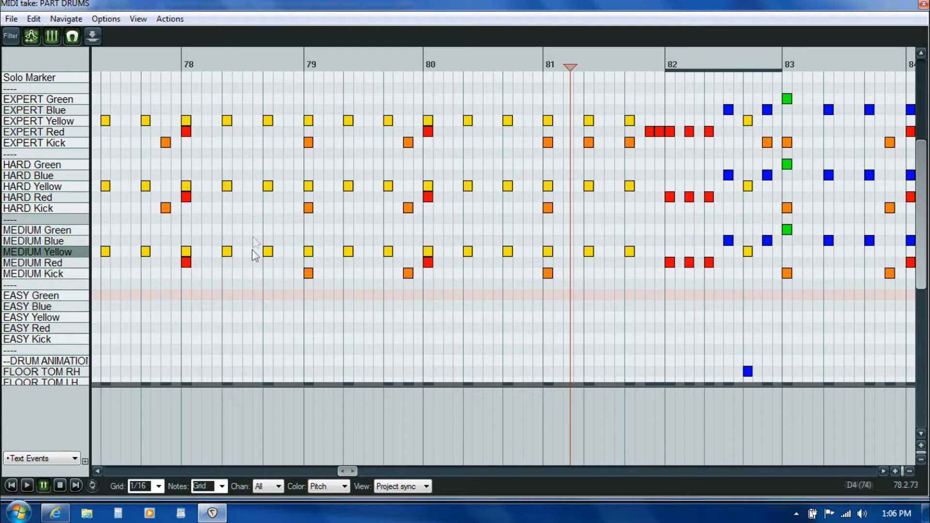
double_click(409, 274)
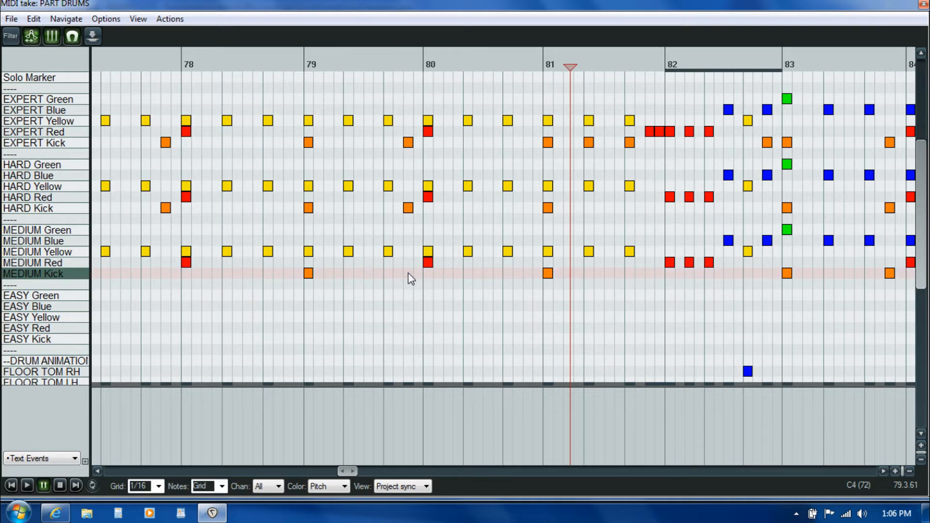
Play from the end of measure 81 and delete the middle of the three Medium Red notes in measure 82
left_click(659, 275)
key("space")
key("space")
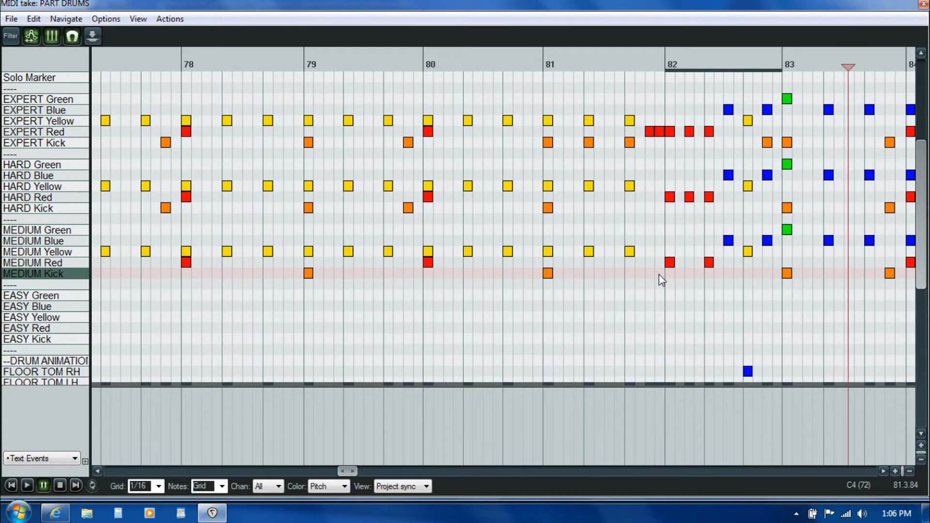
Replay measure 82 and delete the two Medium Blue notes in its second half
left_click(664, 233)
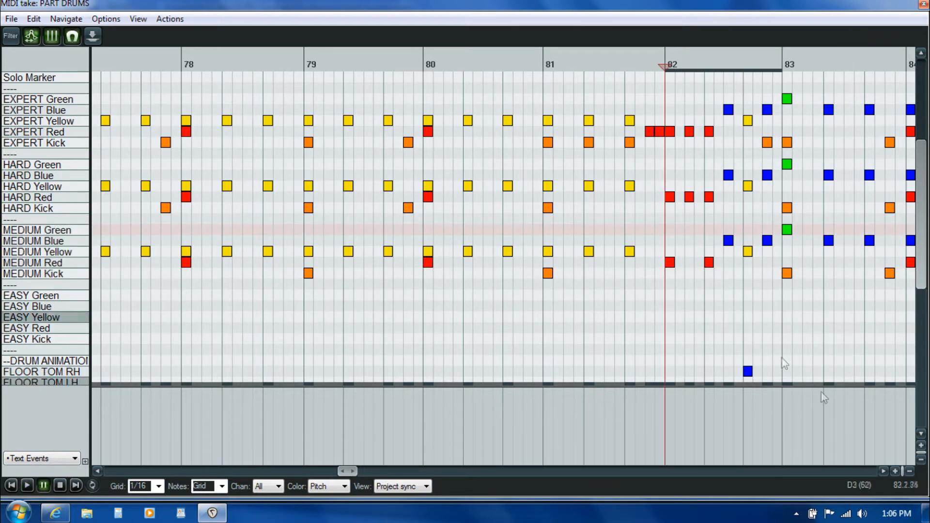
left_click(882, 471)
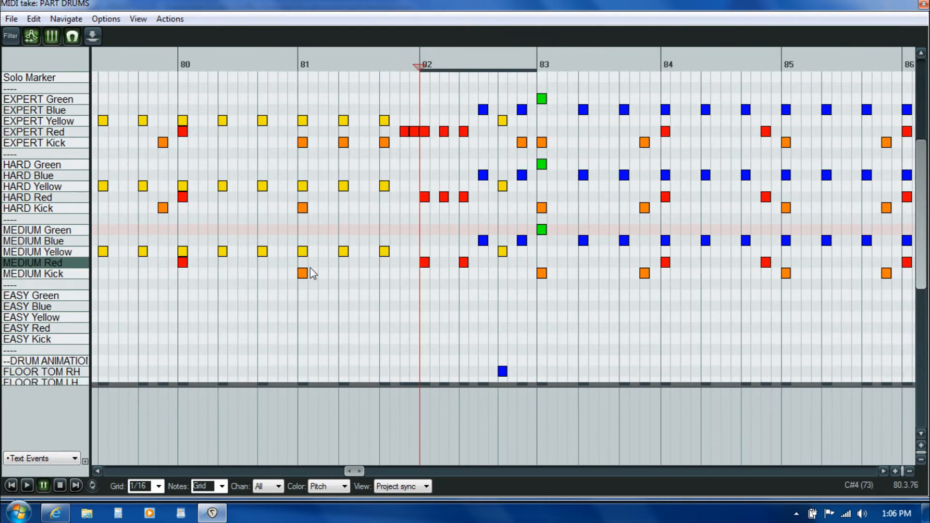
left_click(426, 285)
key("space")
key("space")
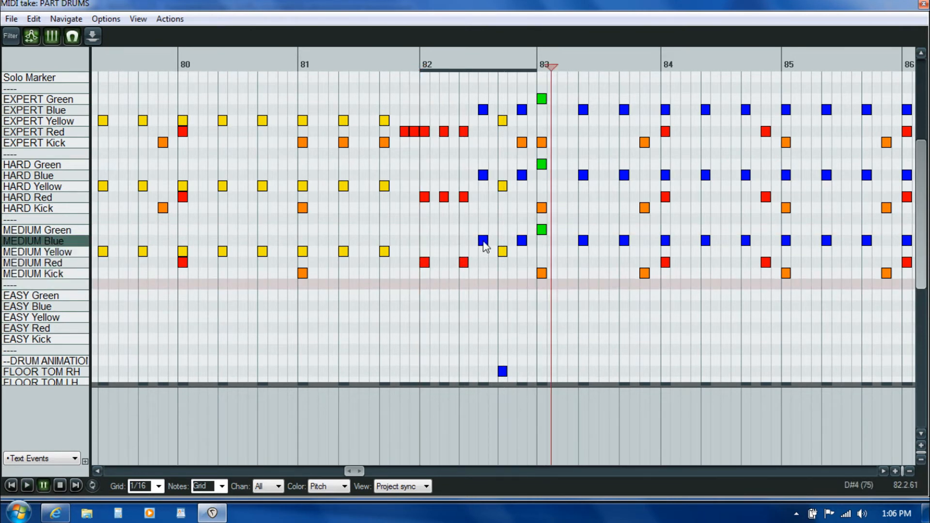
double_click(485, 242)
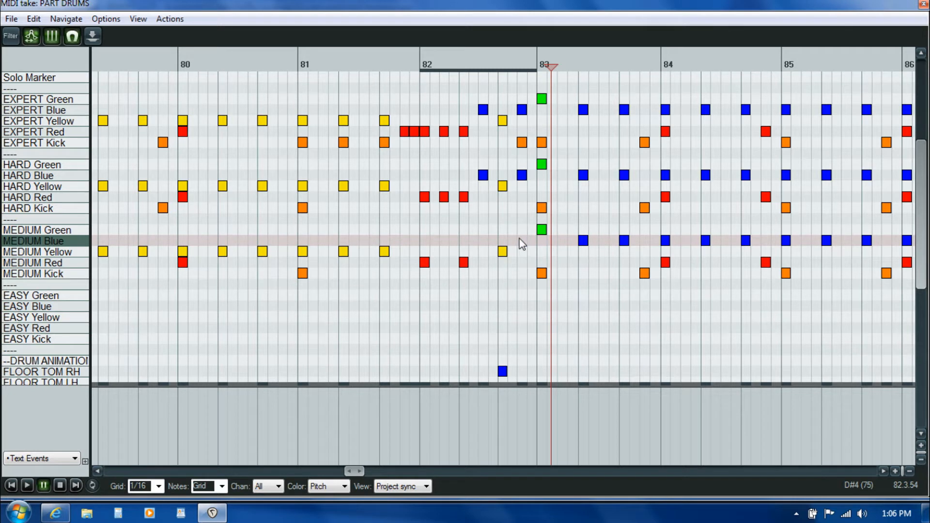
Play on from measure 82 and delete the Medium Kick notes late in measures 83, 85, 87 and 89
left_click(420, 289)
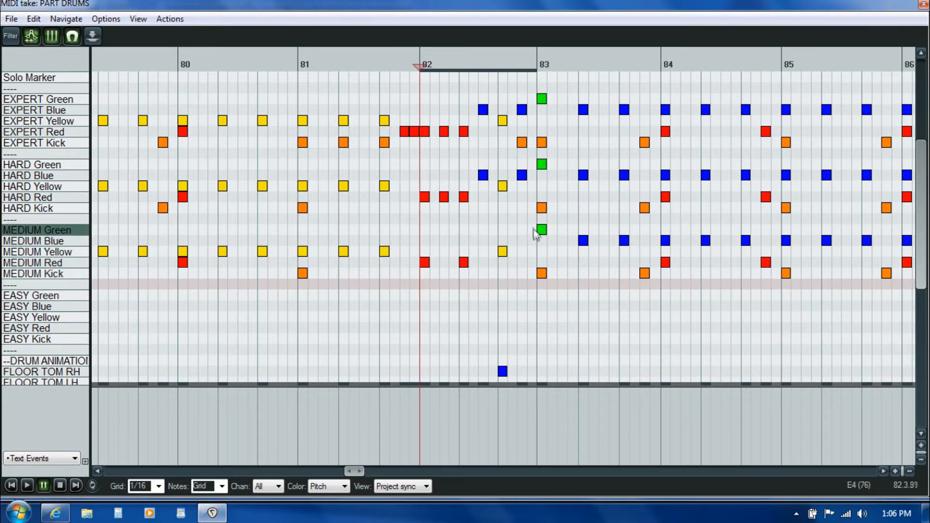
key("space")
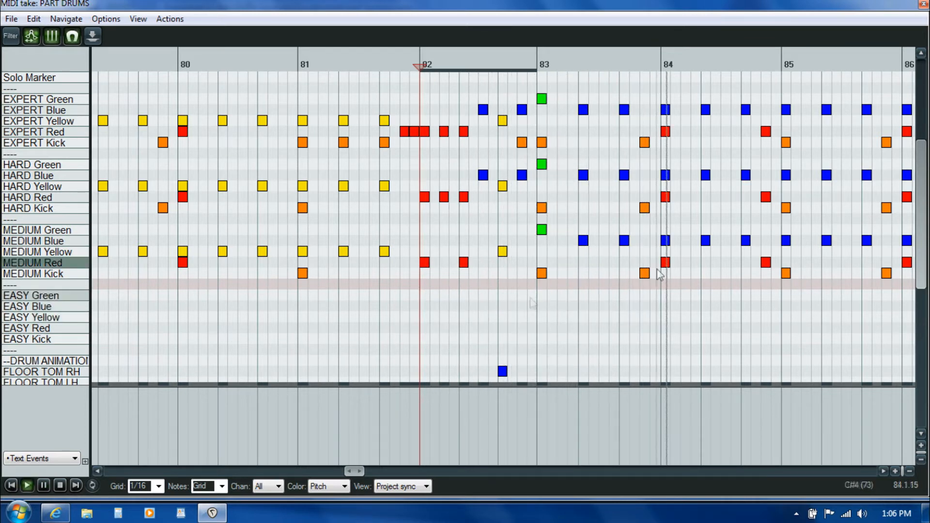
key("space")
double_click(647, 276)
double_click(885, 274)
key("space")
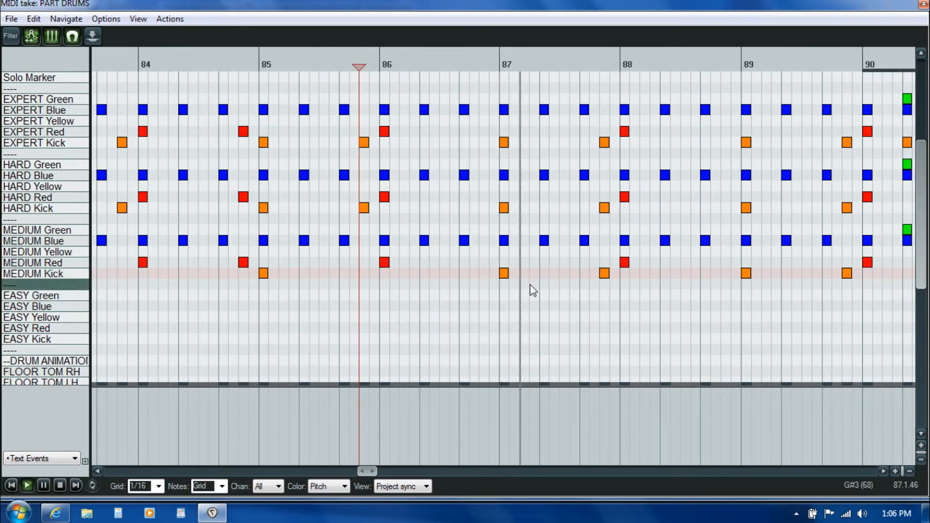
double_click(605, 275)
double_click(846, 274)
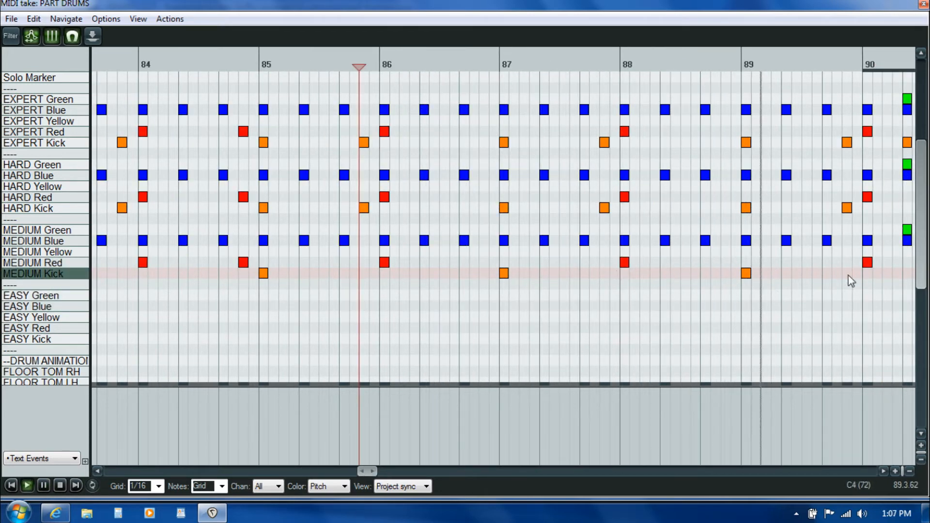
Play on from measure 90 and delete the Medium Kick notes late in measures 91 and 93
left_click(873, 286)
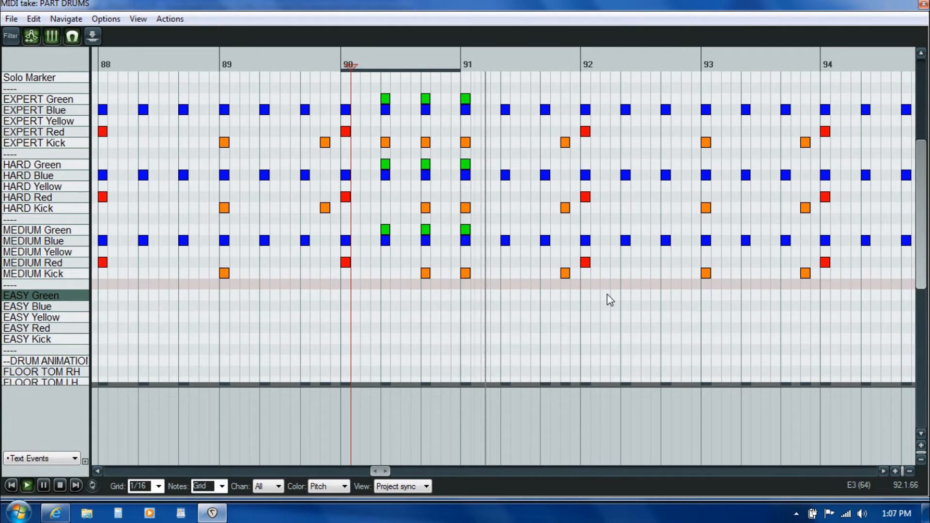
key("ctrl+space")
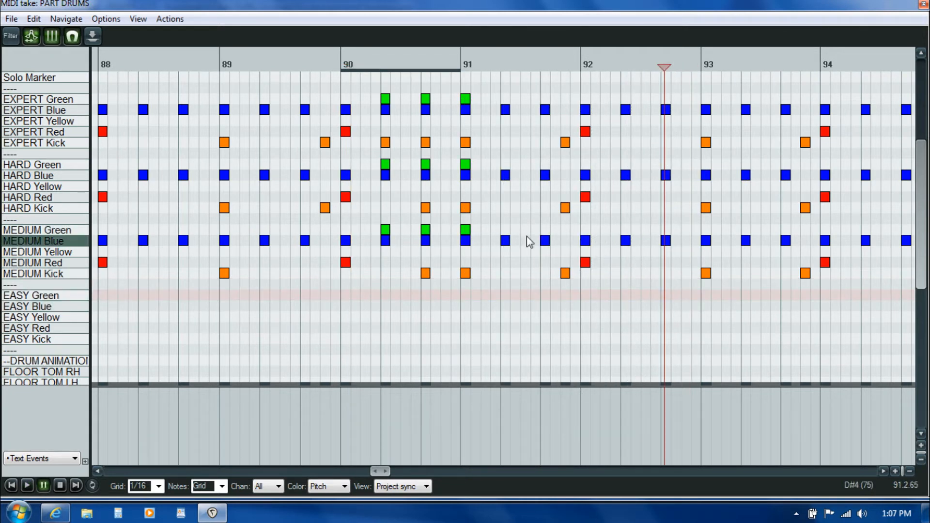
double_click(565, 274)
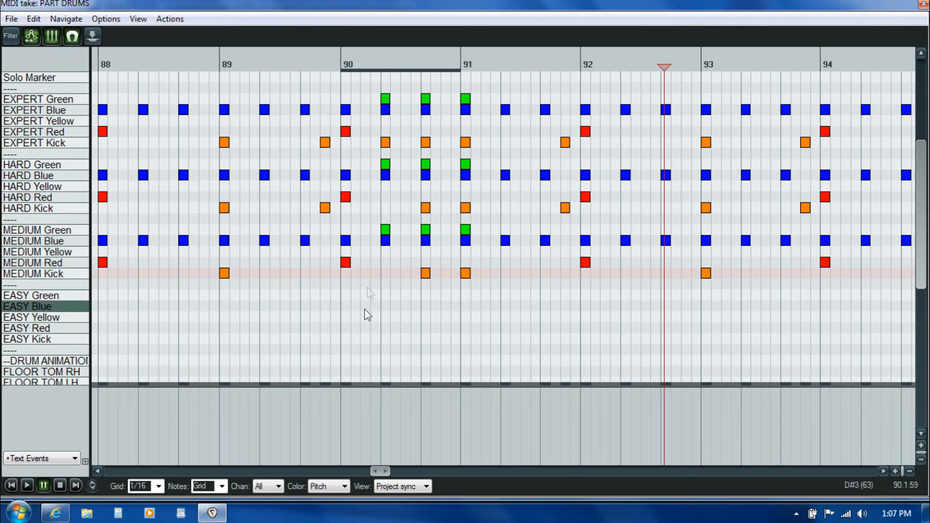
Delete the two Medium Kick notes beneath the green-blue hits late in measure 90 and at the start of measure 91
left_click_drag(476, 221, 375, 305)
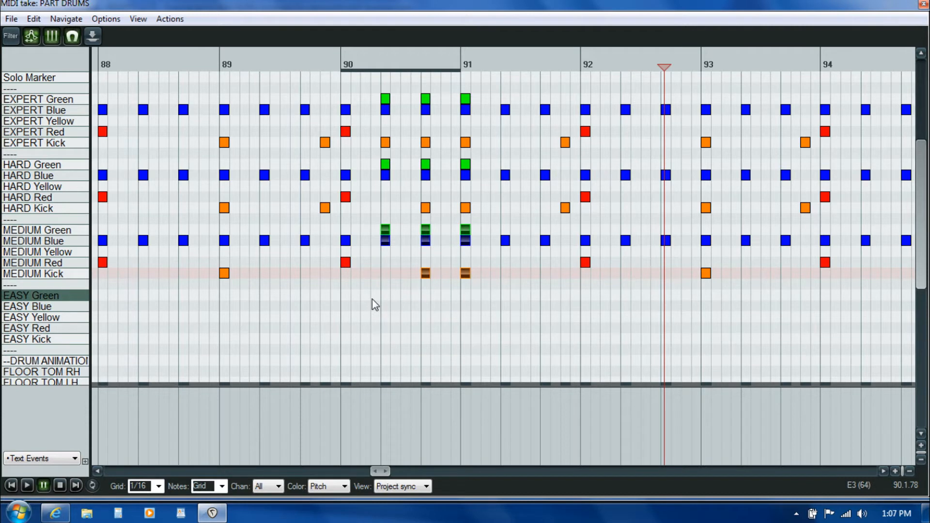
left_click(403, 283)
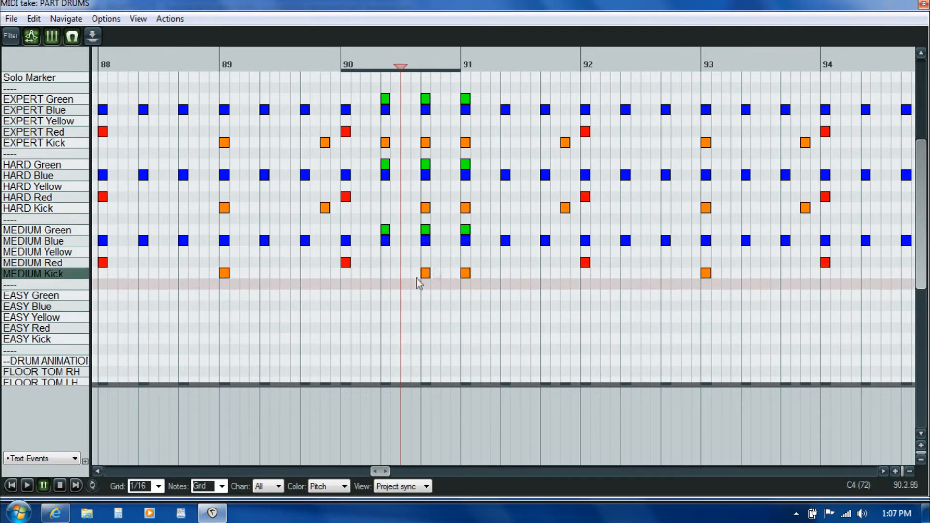
double_click(425, 273)
double_click(464, 273)
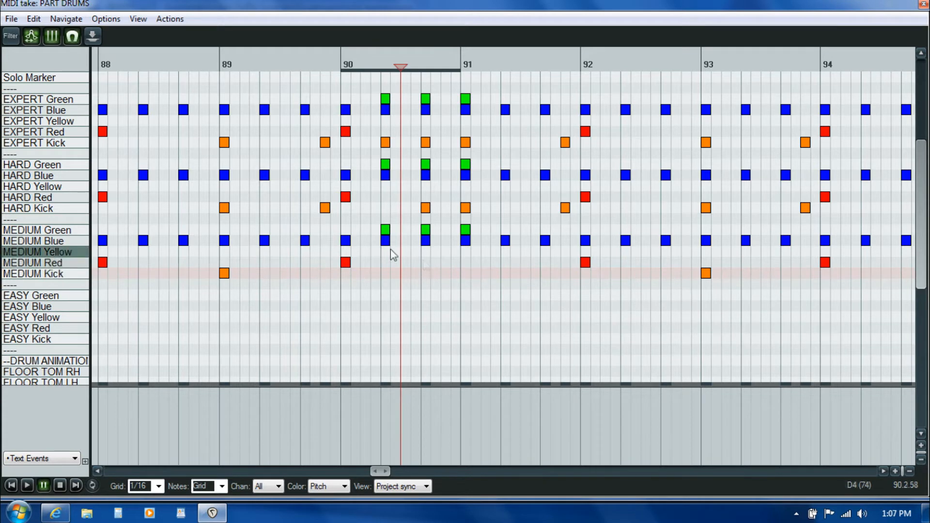
Play back from measure 90, skip ahead to measure 94, and delete the Medium Kick note late in measure 95
left_click(340, 294)
key("space")
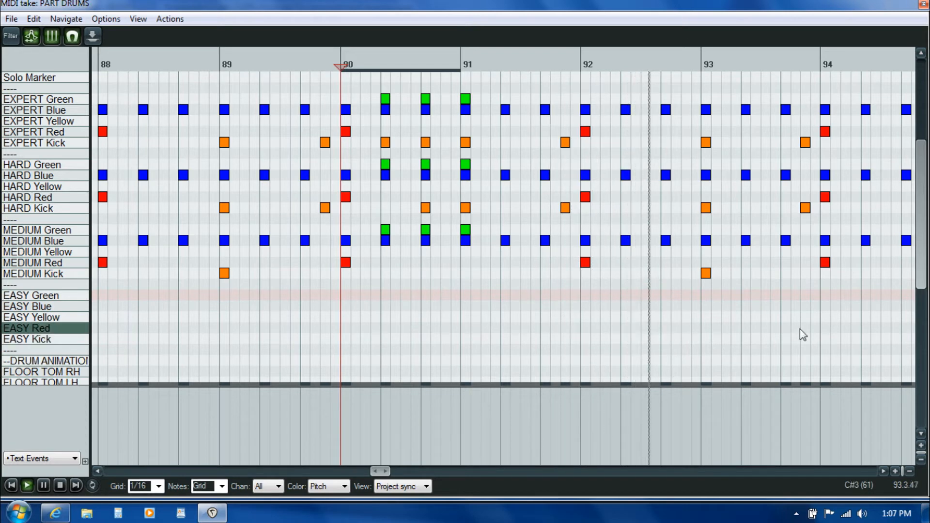
left_click(882, 293)
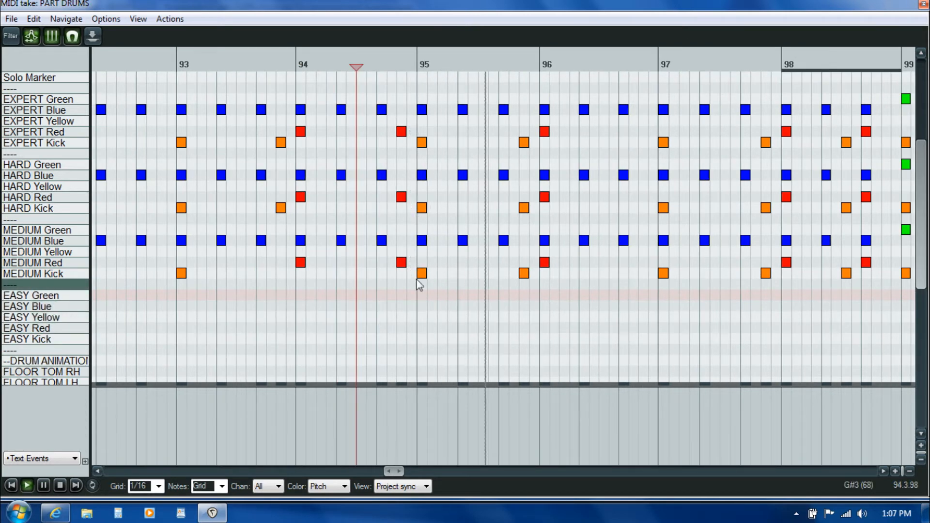
double_click(524, 273)
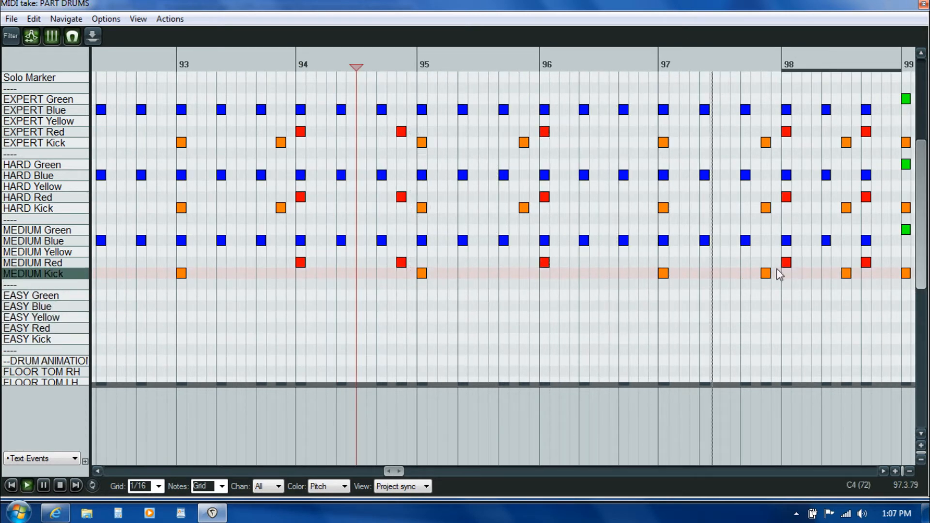
Delete the Medium Kick notes late in measure 97 and midway through measure 98, playing back from around each spot
key("space")
left_click(883, 471)
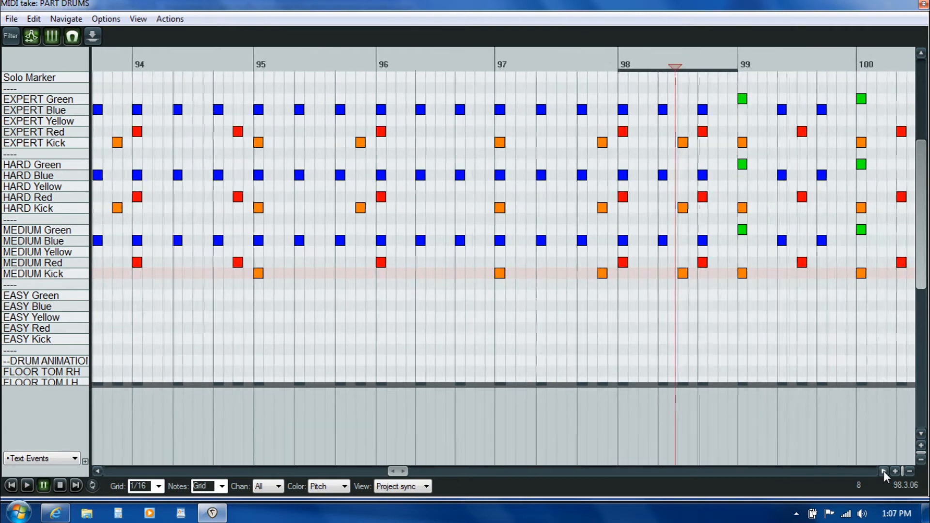
left_click(411, 330)
key("space")
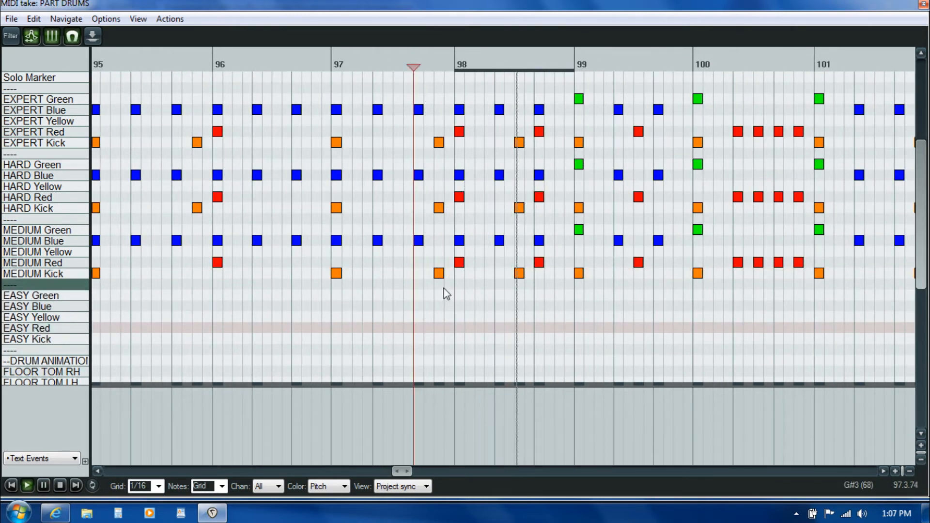
double_click(439, 274)
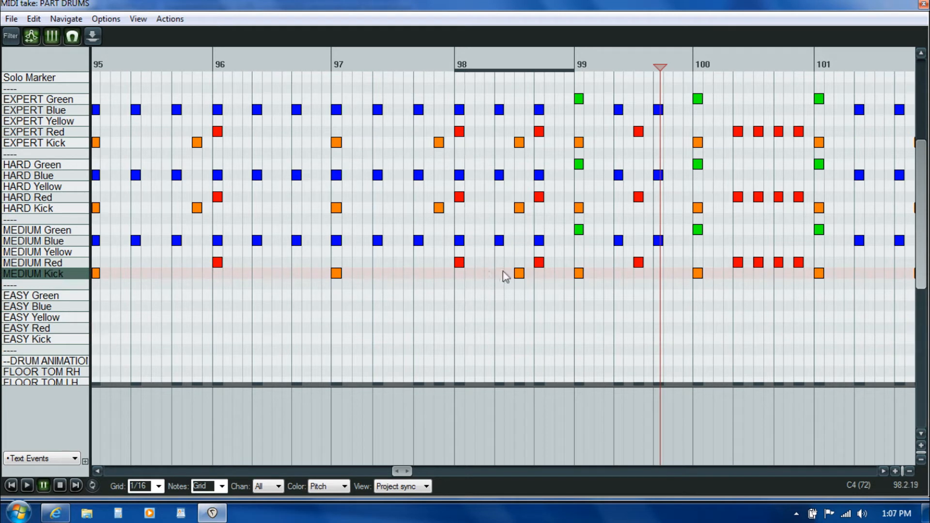
left_click(546, 312)
key("space")
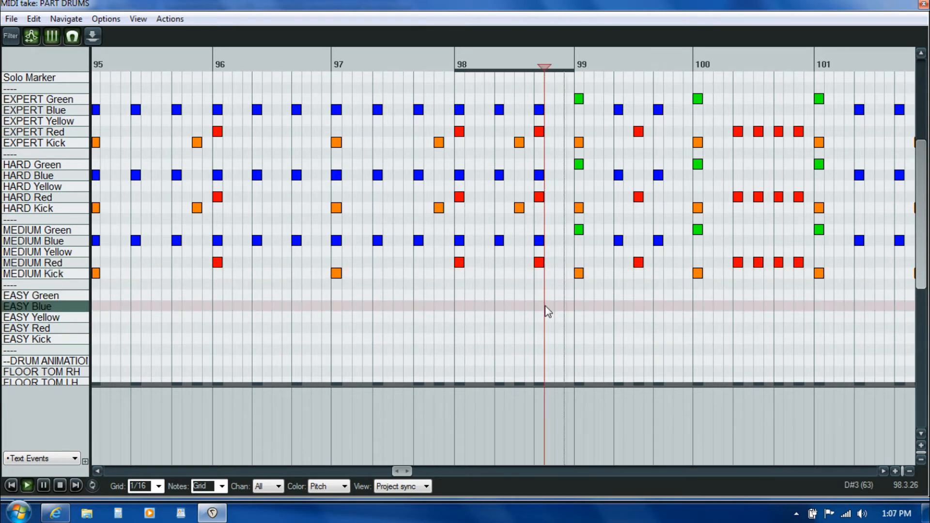
Delete the second and fourth Medium Red notes in measure 100 and play back from late in measure 99
key("space")
left_click(758, 265)
double_click(798, 263)
left_click(688, 306)
key("space")
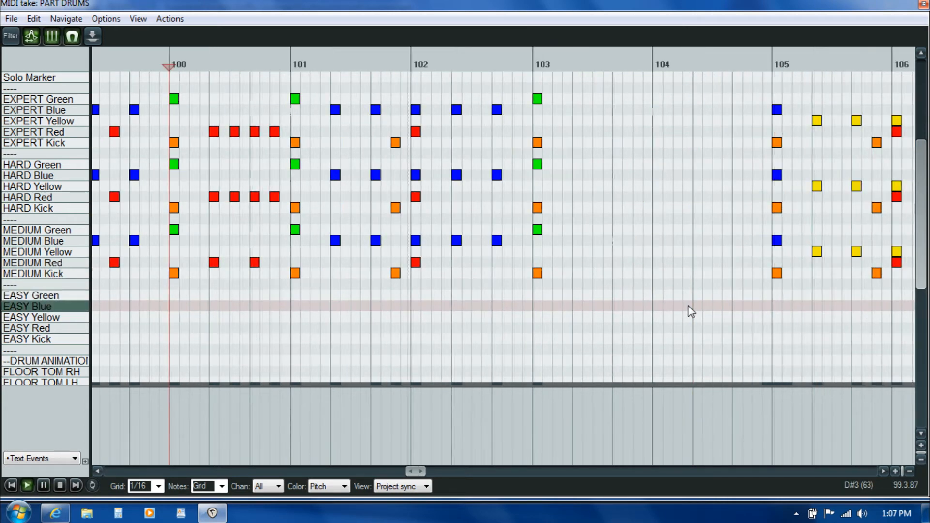
Delete the Medium Kick note late in measure 101 and move ahead to measure 105
double_click(396, 273)
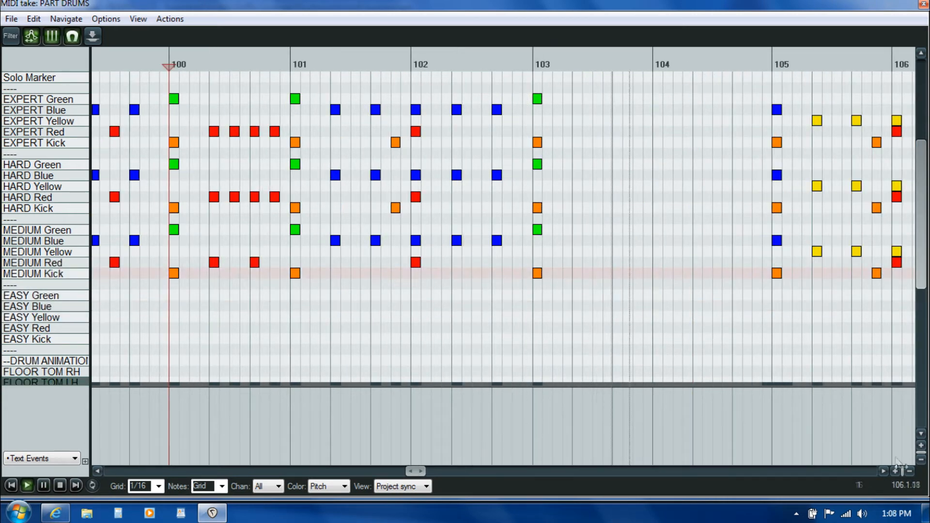
left_click(883, 470)
left_click(883, 471)
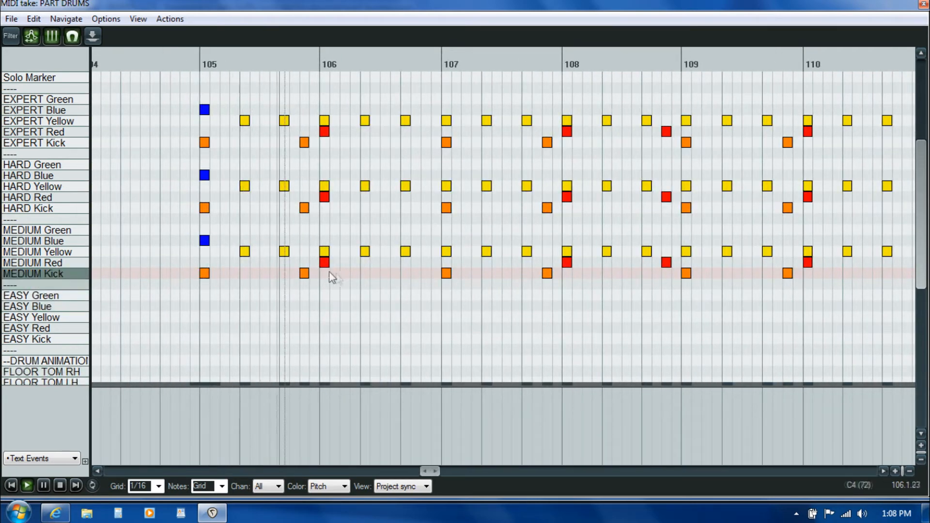
key("Return")
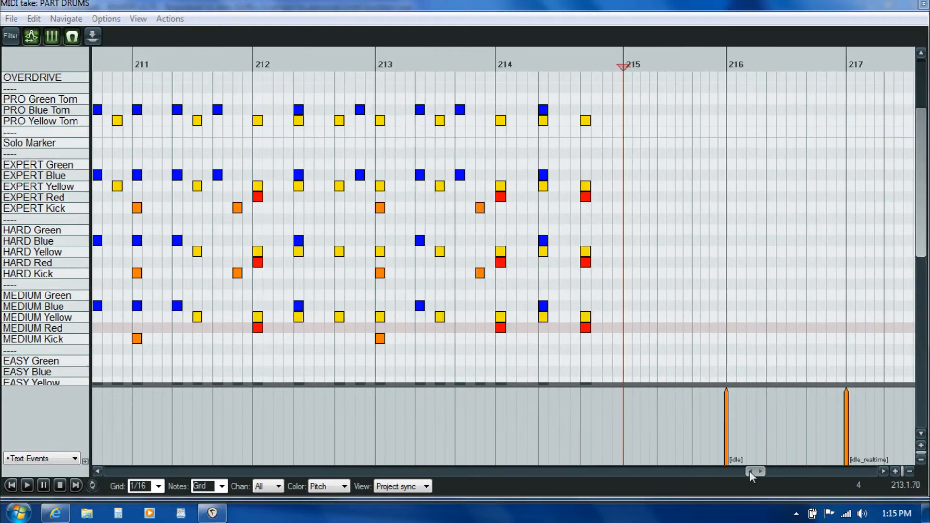
Close the drum MIDI take and save the project
mouse_move(749, 470)
left_mouse_down()
mouse_move(705, 466)
mouse_move(750, 459)
left_mouse_up()
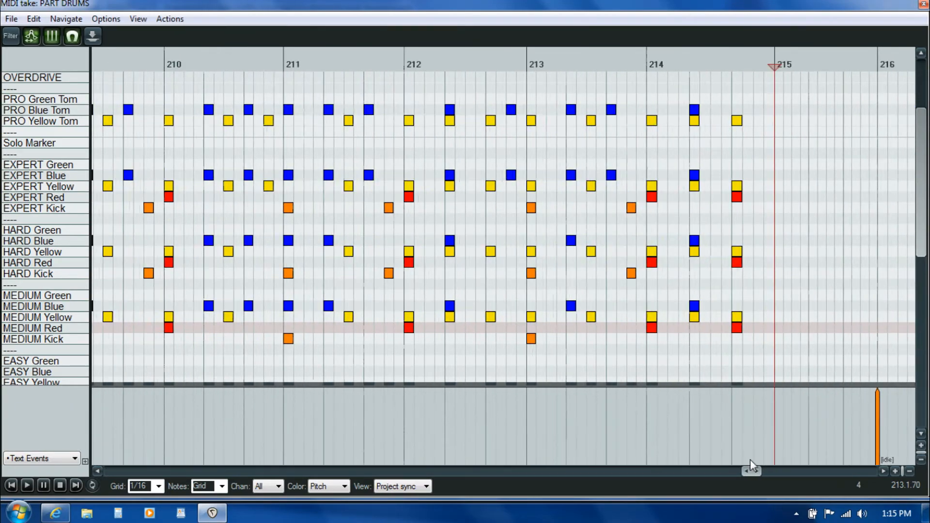
left_click(923, 5)
left_click(10, 21)
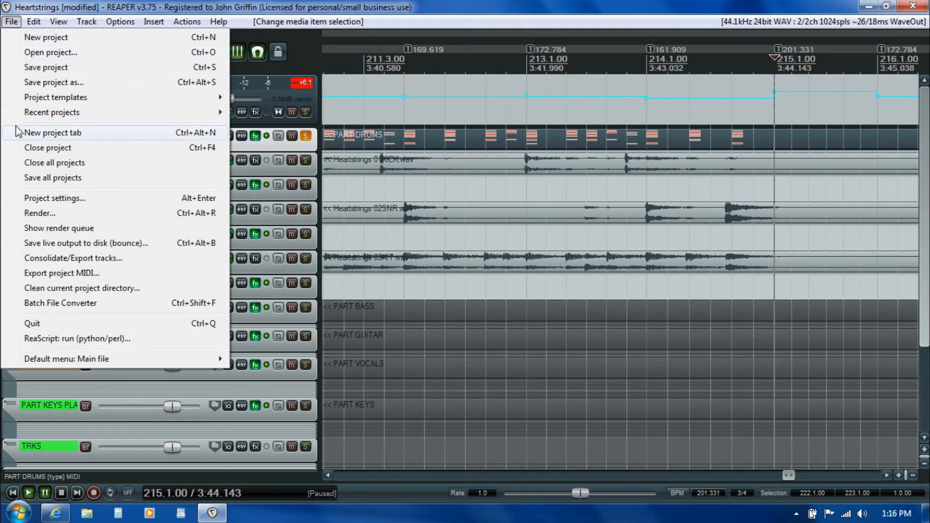
left_click(28, 69)
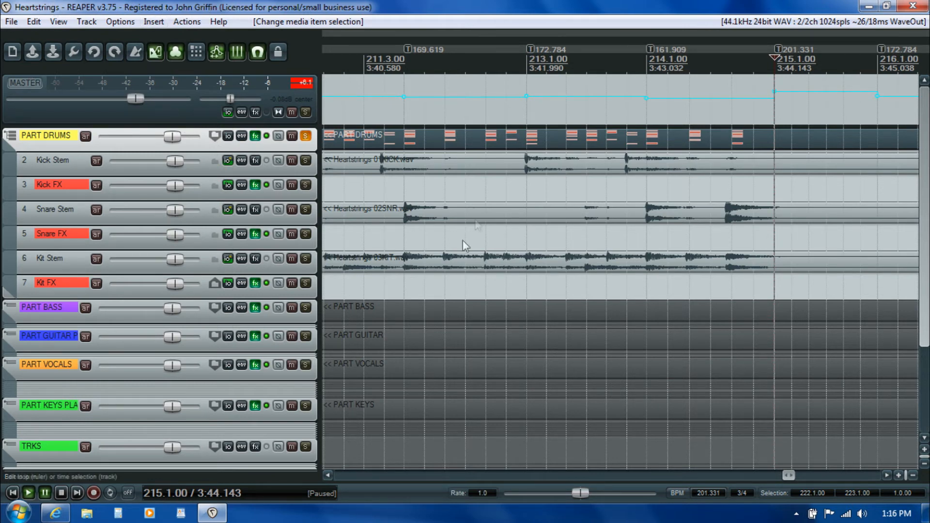
Reopen the PART DRUMS MIDI take and select all Medium notes across the whole song
double_click(600, 134)
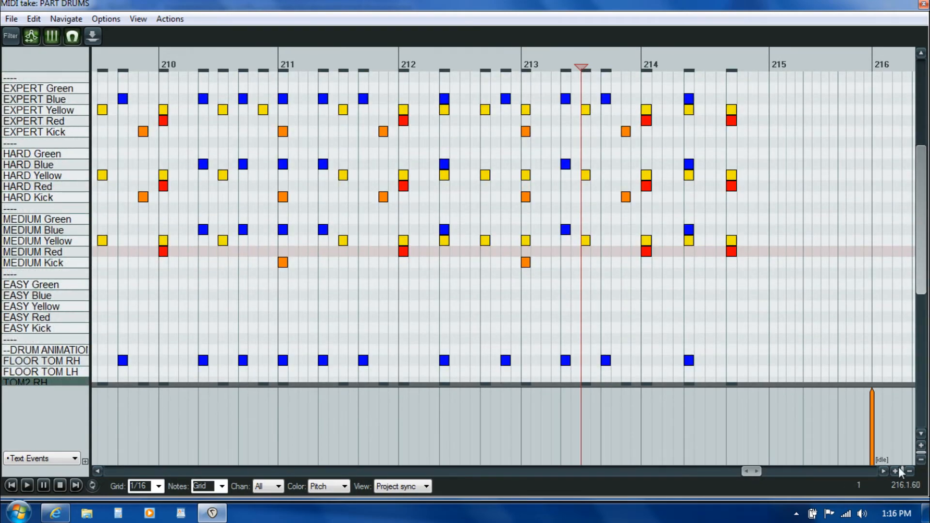
left_click(908, 470)
left_click(908, 471)
left_click(908, 471)
left_click(908, 470)
left_click(908, 471)
left_click(908, 471)
left_click(908, 471)
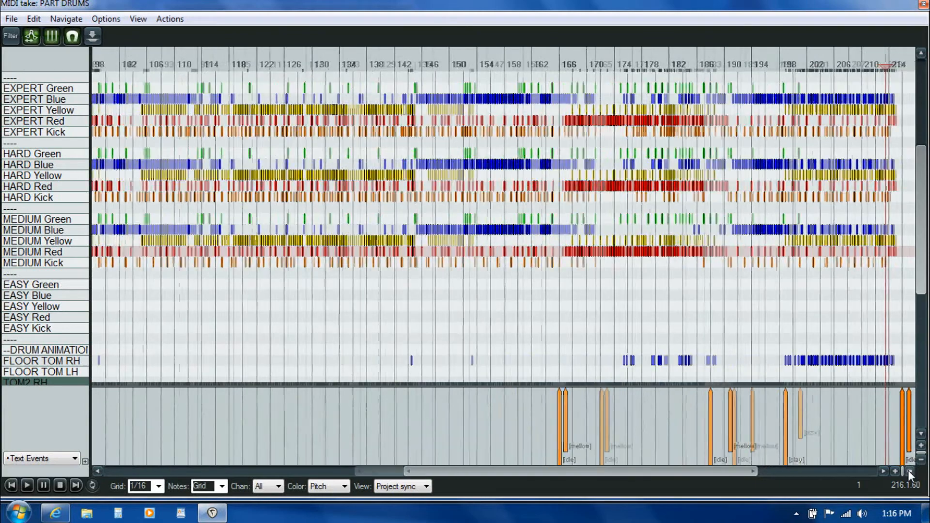
left_click(908, 471)
left_click(908, 470)
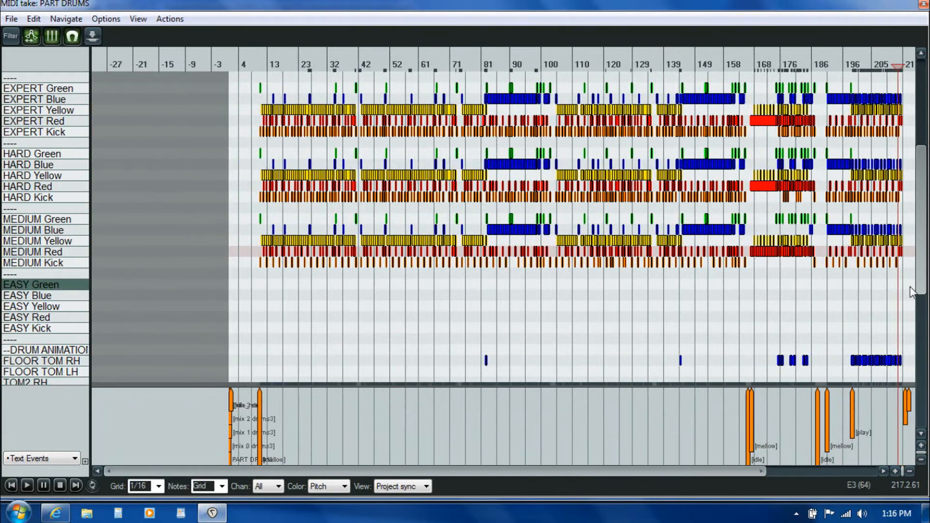
left_click_drag(346, 207, 239, 207)
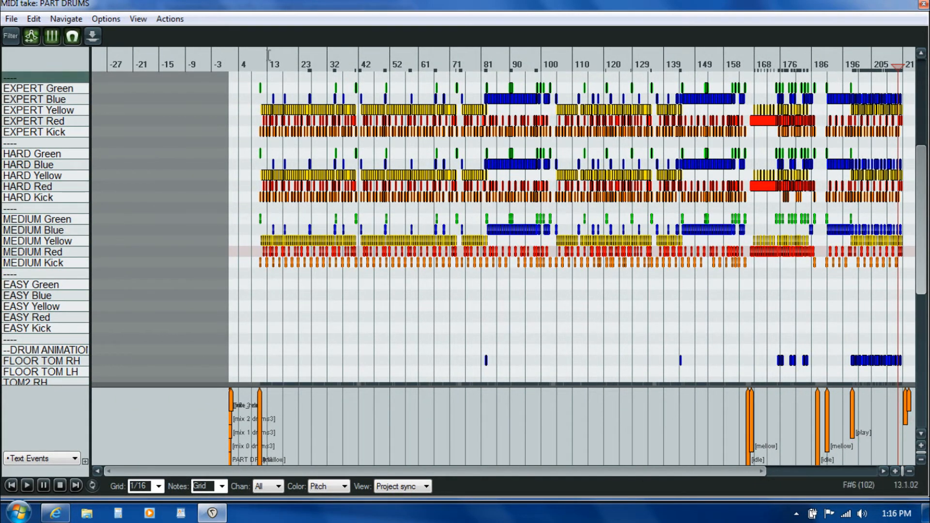
Copy the selected Medium notes down onto the matching Easy rows, aligned with the first note at measure 11, and deselect them
left_click(250, 253)
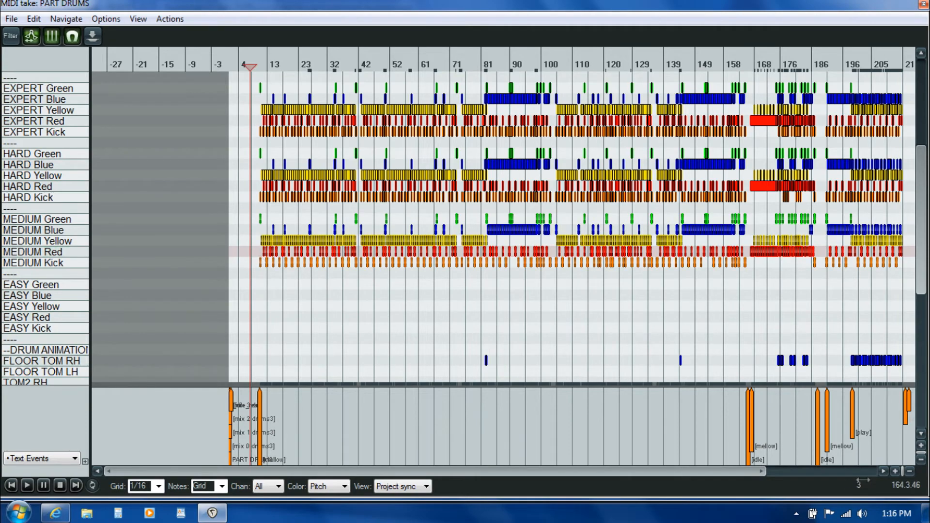
left_click(896, 469)
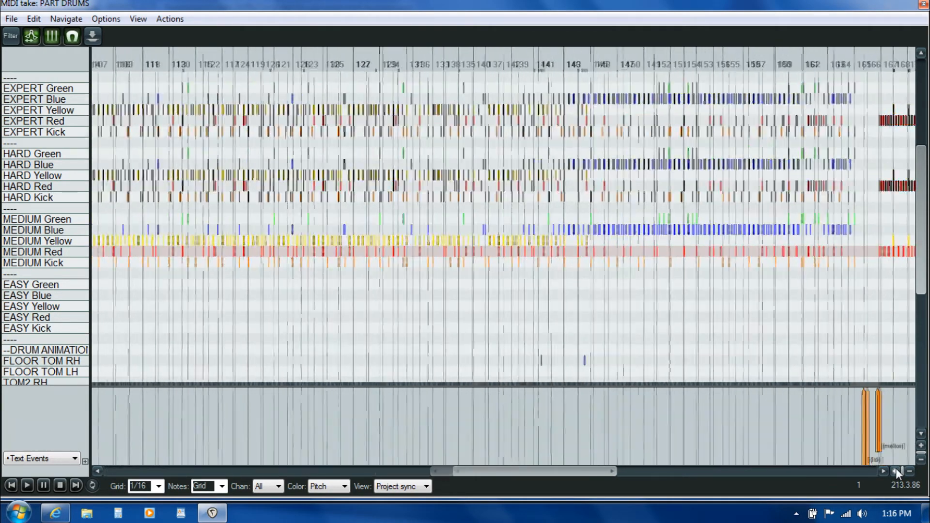
left_click(896, 469)
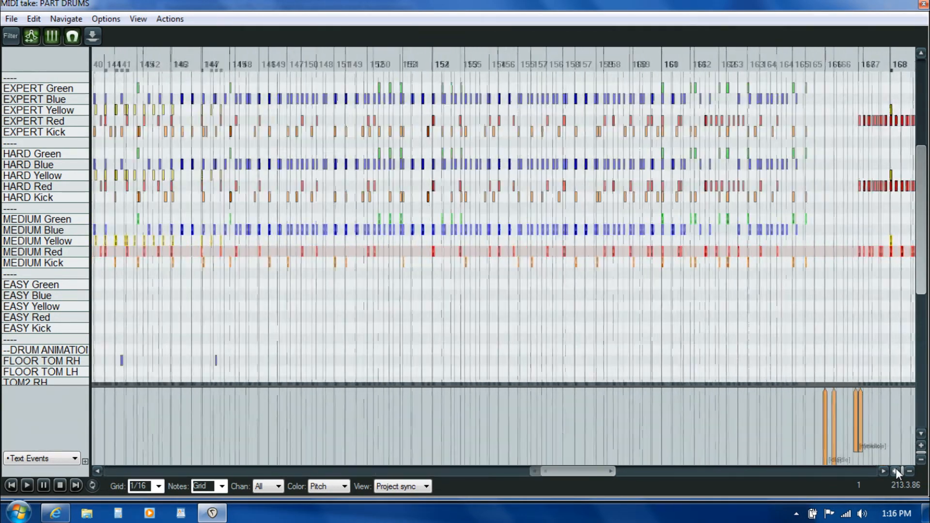
left_click(896, 469)
left_click_drag(599, 471, 136, 470)
left_click_drag(433, 265, 433, 332)
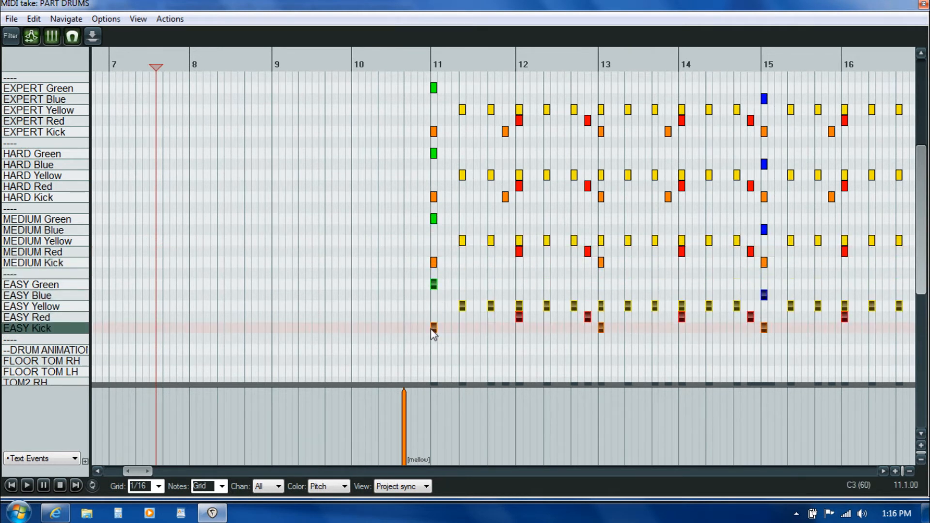
left_click(405, 301)
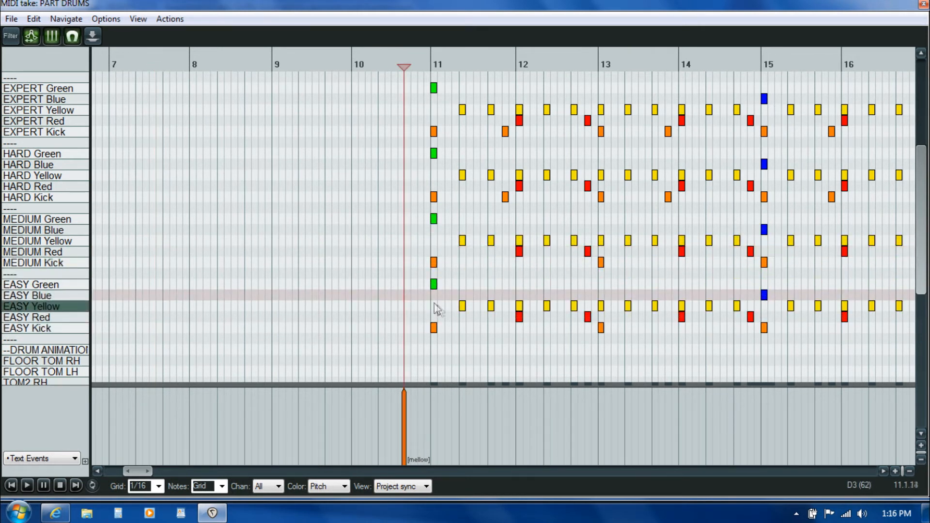
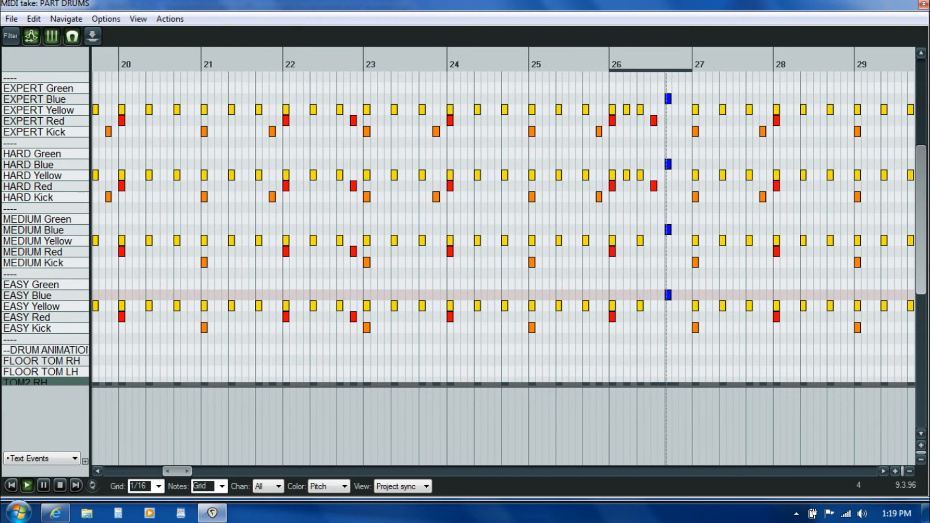
Turn off solo on the PART DRUMS track and play its reopened MIDI take from measure 30
left_click(922, 5)
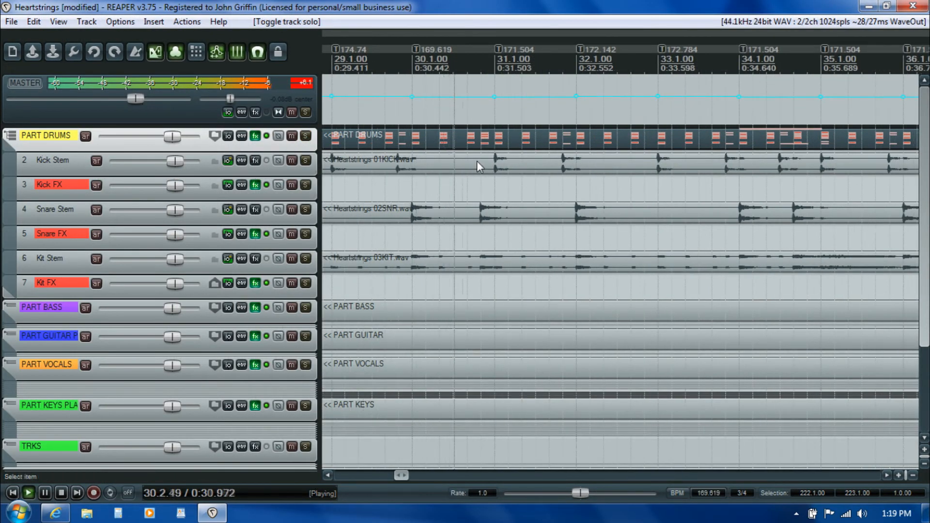
double_click(464, 146)
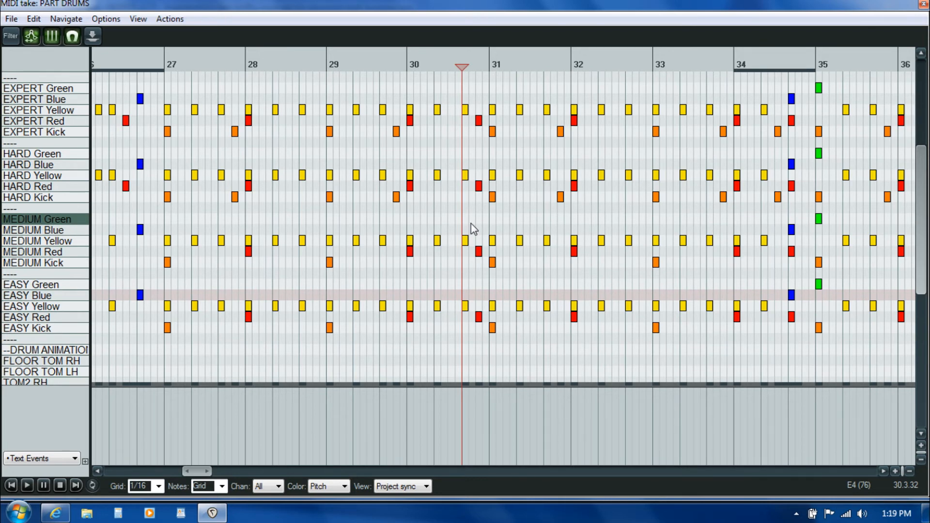
key("space")
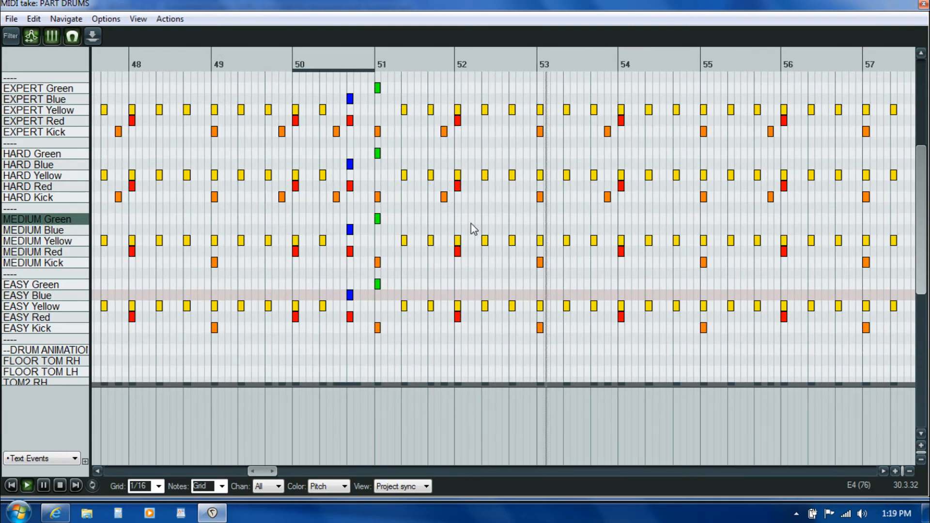
key("ctrl+space")
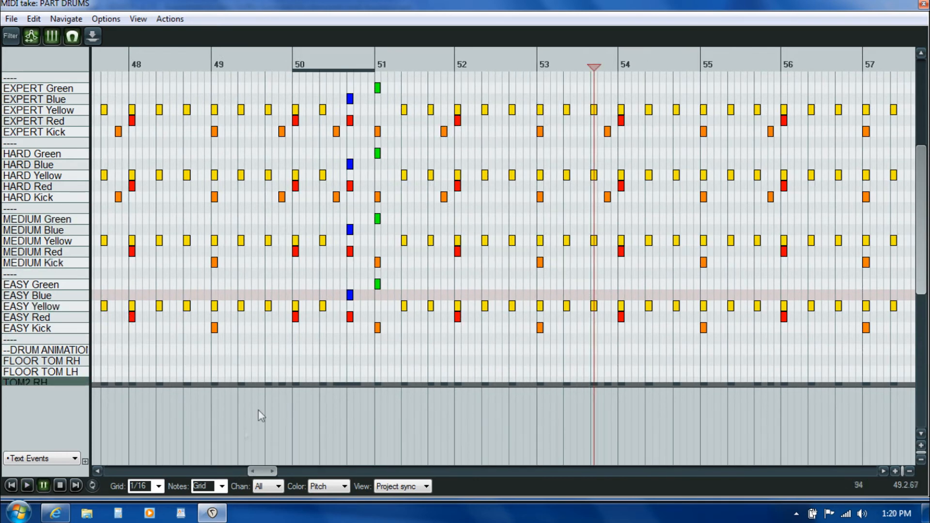
Review the Easy notes in measures 11 to 16 by playing from late in measure 12 and selecting the hand notes
left_click_drag(259, 477, 136, 473)
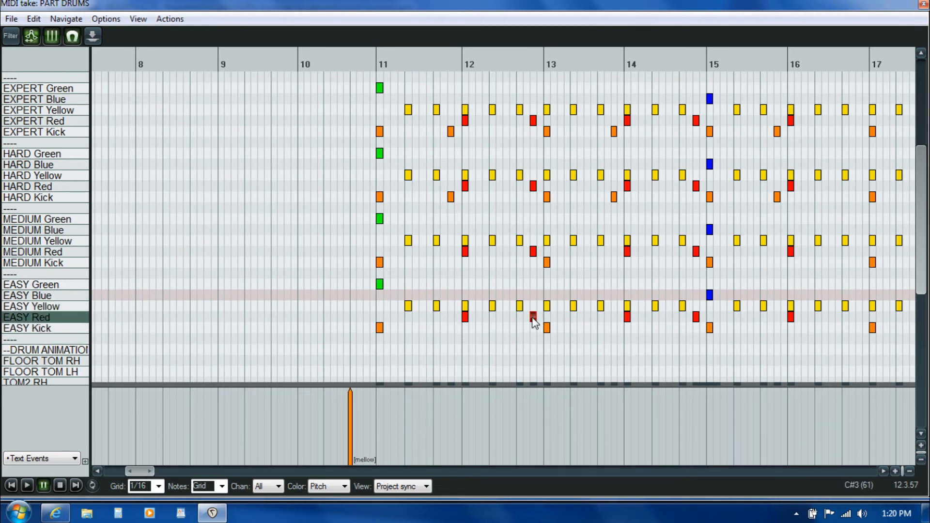
left_click(520, 337)
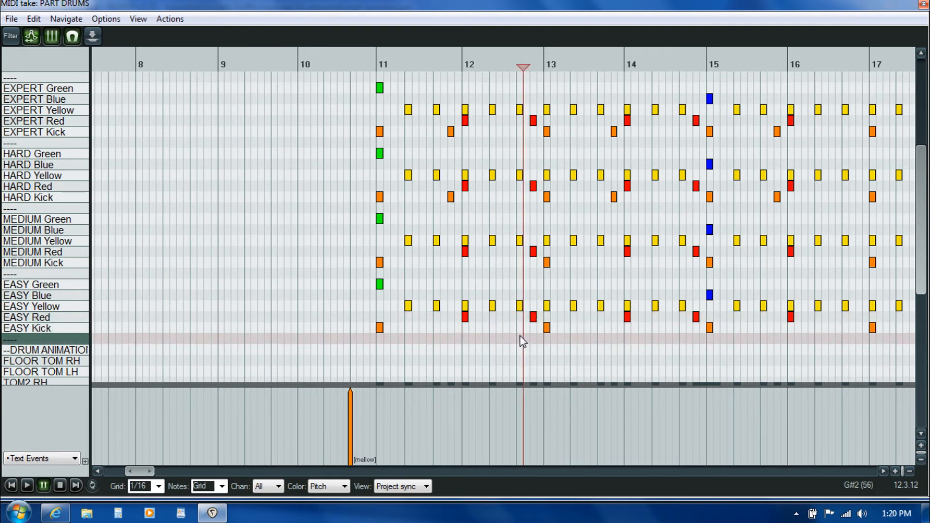
key("space")
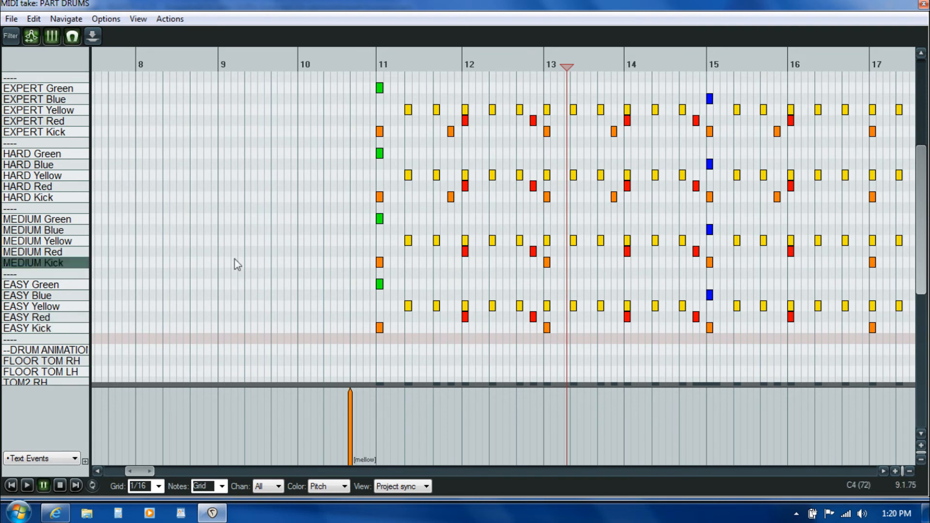
left_click_drag(335, 271, 829, 316)
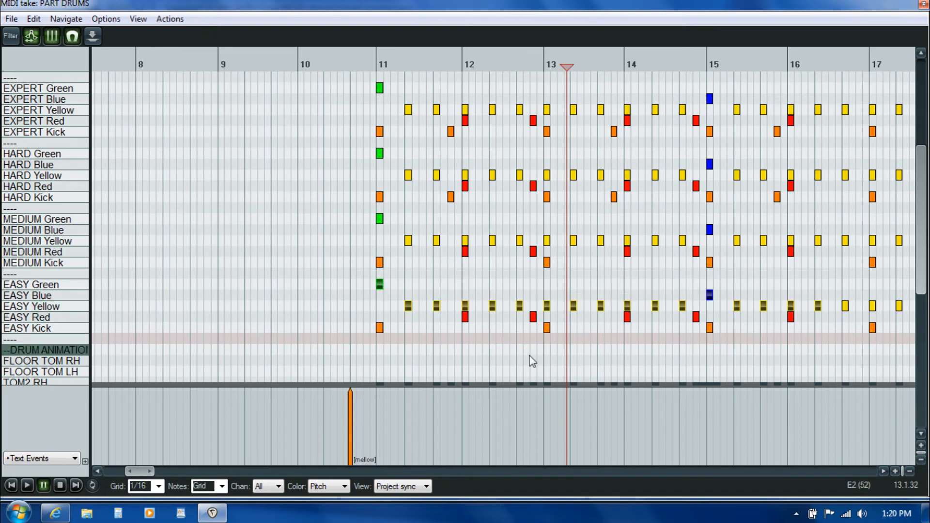
left_click(533, 318)
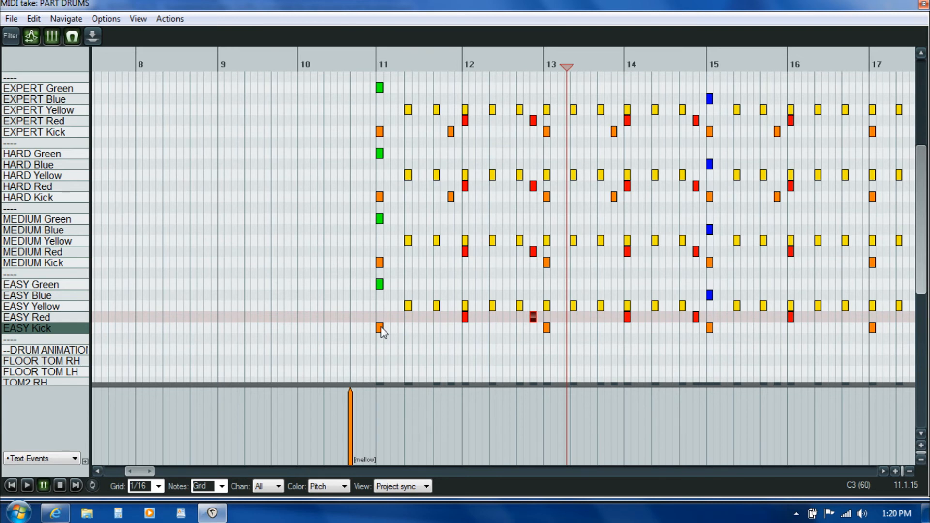
Delete the Easy Kick notes from measure 11 through measure 35 and play back from measure 11
left_click_drag(353, 341, 786, 329)
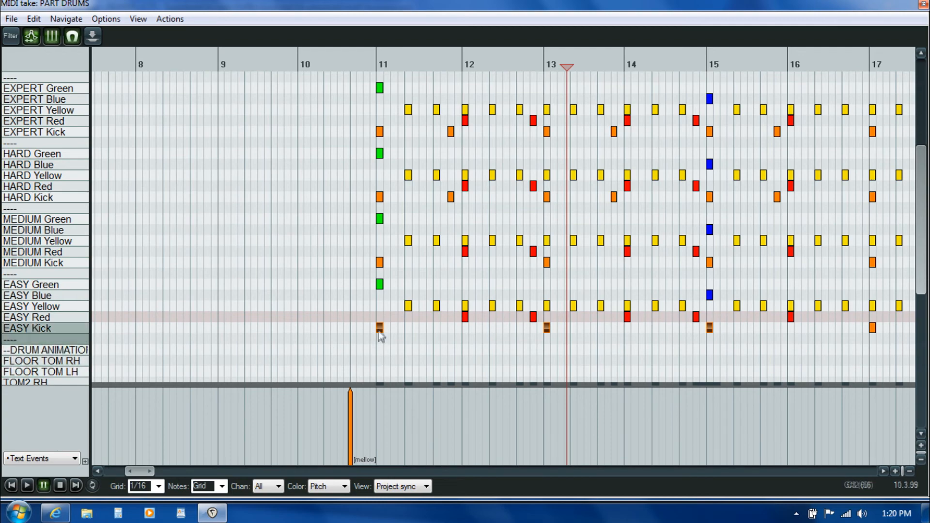
left_click_drag(140, 471, 204, 473)
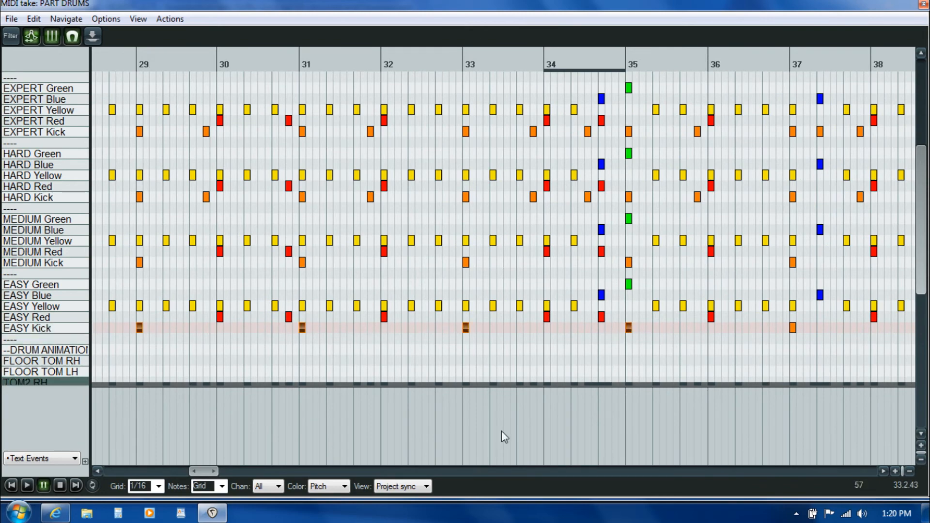
key("Delete")
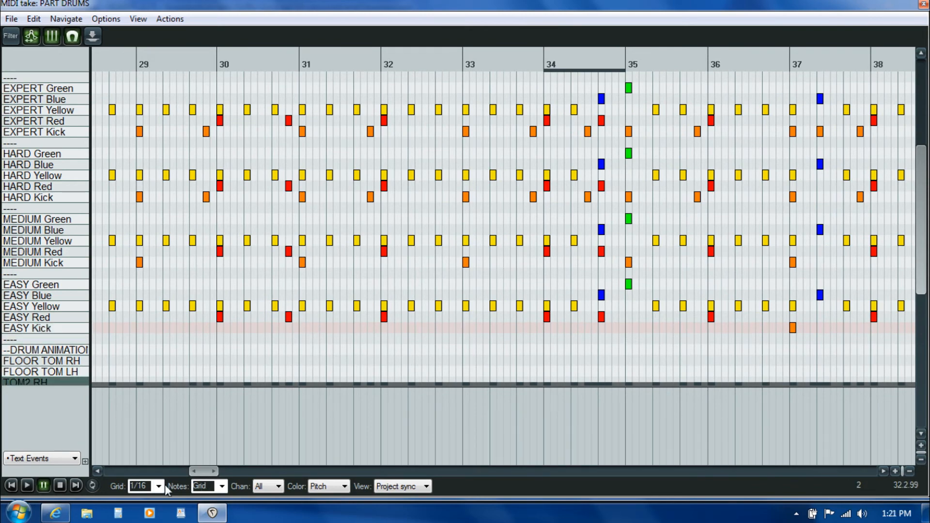
left_click_drag(201, 472, 138, 472)
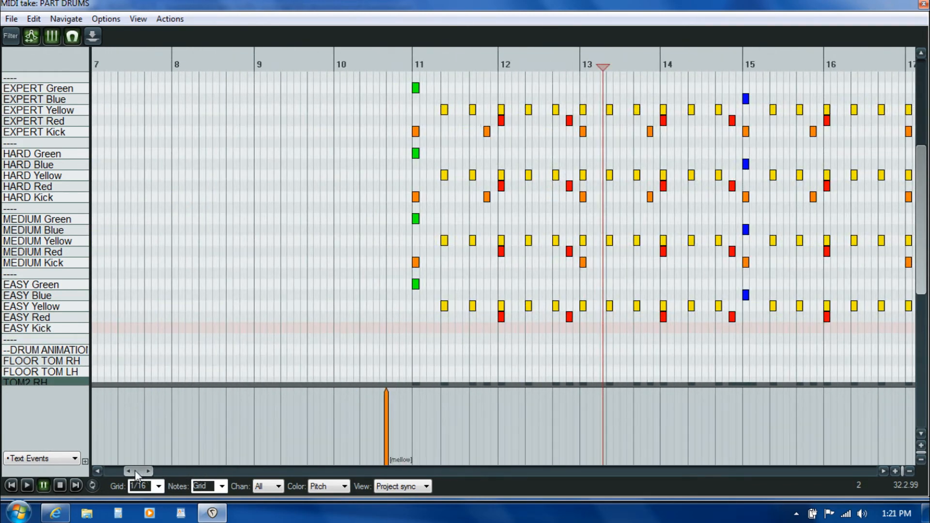
left_click(412, 324)
key("space")
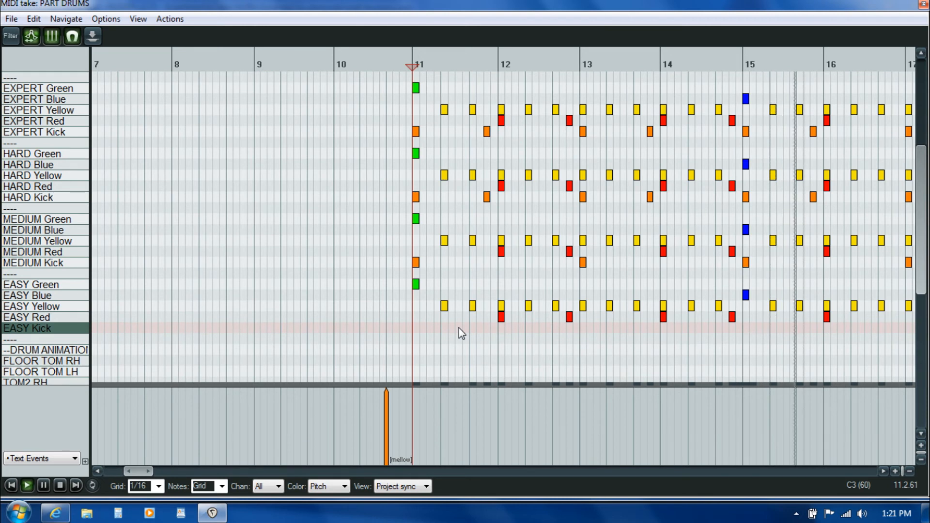
Delete the off-beat Easy Red notes late in measures 12, 14 and 22 and in the middle of measure 18
key("ctrl+space")
left_click(455, 350)
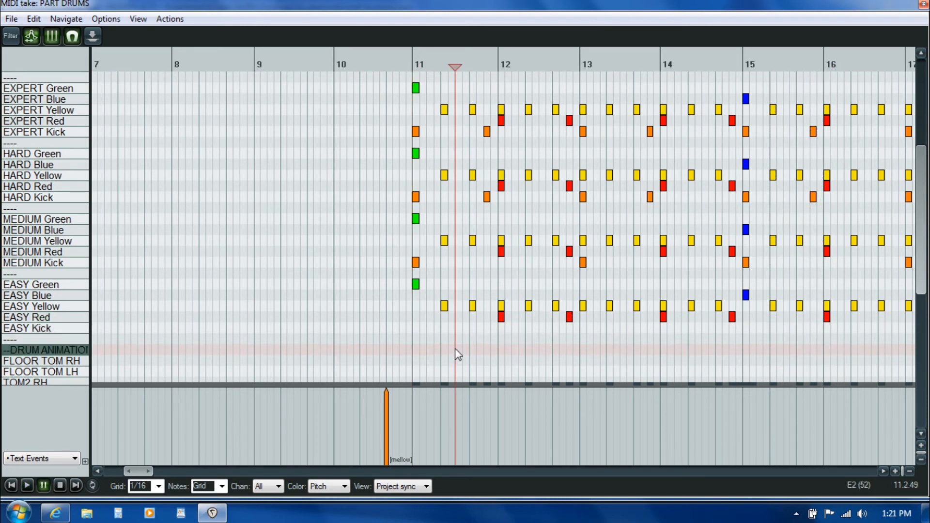
double_click(569, 317)
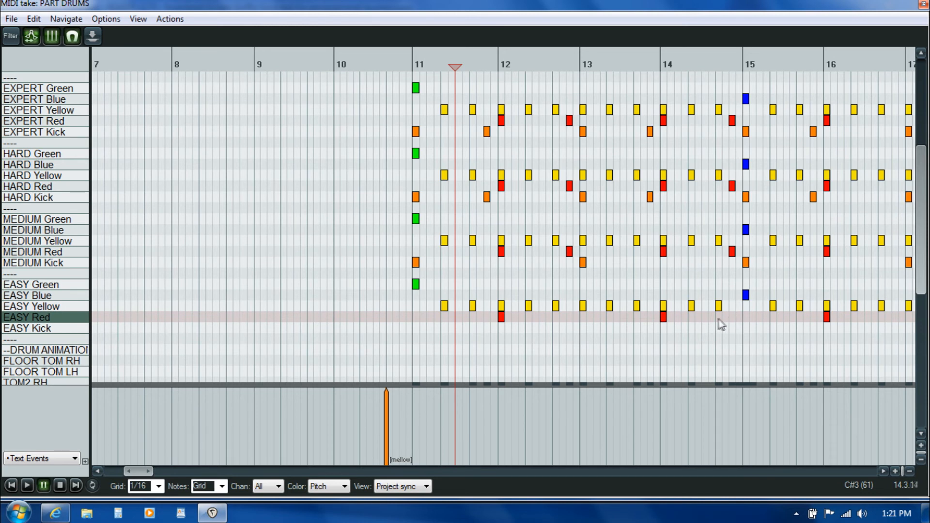
left_click(483, 334)
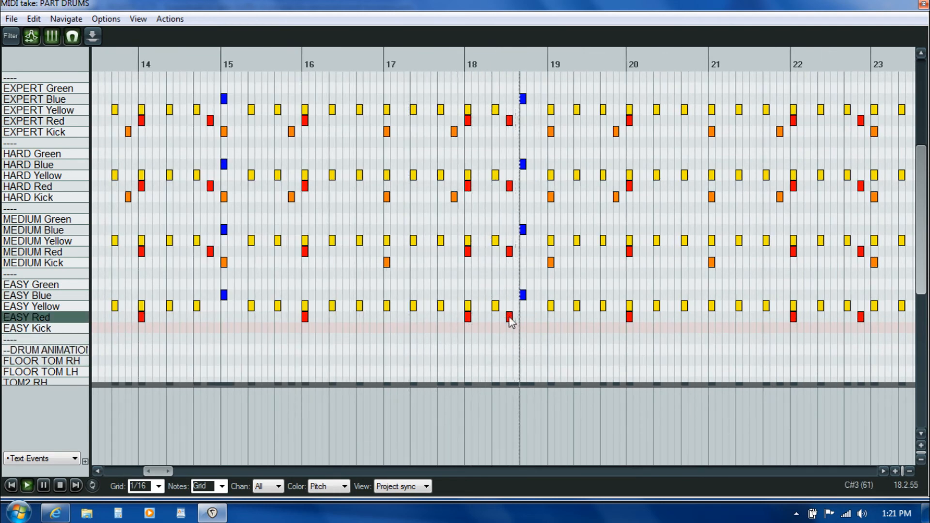
double_click(509, 316)
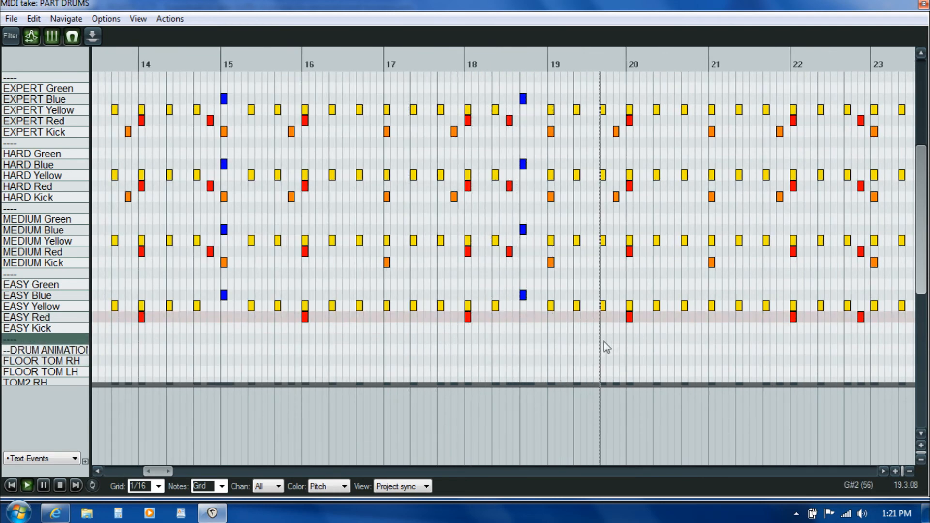
double_click(860, 317)
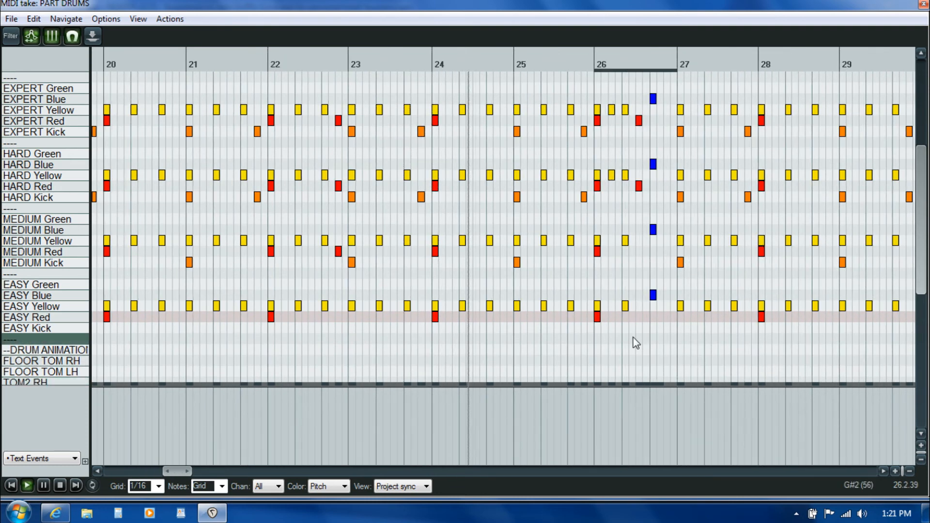
Delete the Easy Red note late in measure 38 and the Easy Kick notes in measures 37, 39 and 41
left_click(873, 334)
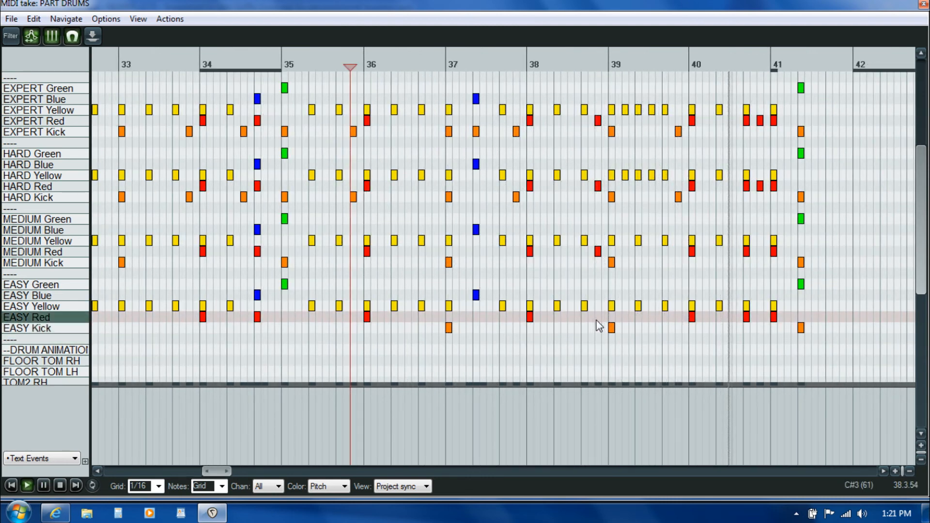
key("Return")
left_click(449, 328)
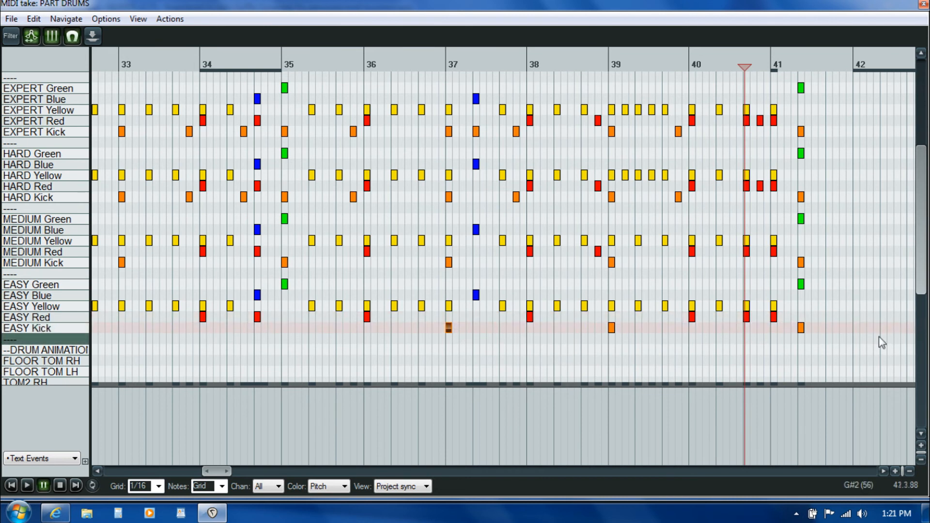
left_click(800, 328)
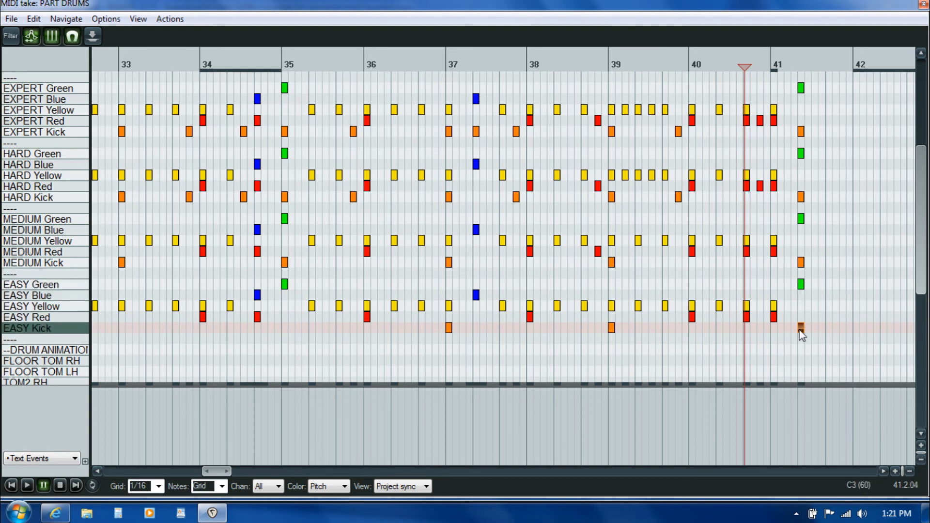
left_click(448, 327, "ctrl")
key("space")
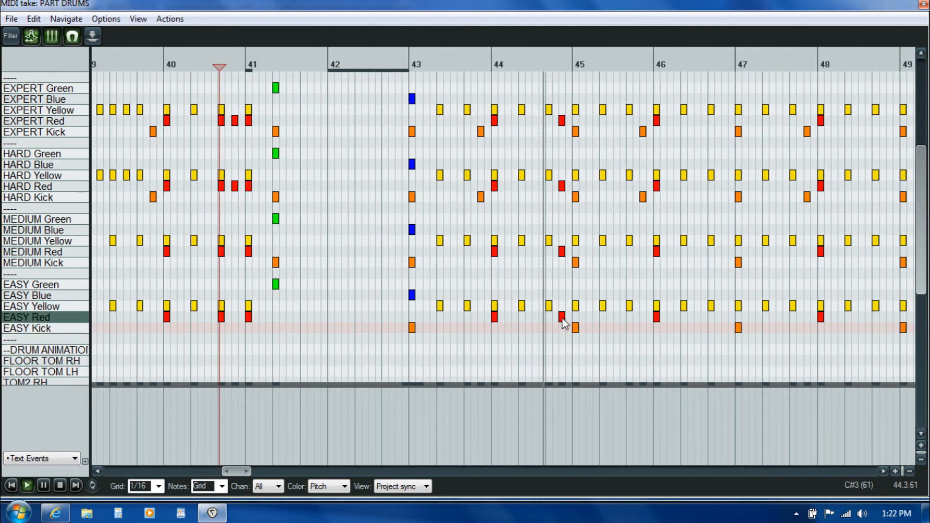
Delete the Easy Red note late in measure 44 and the Easy Kick notes from measure 43 through measure 73
double_click(561, 316)
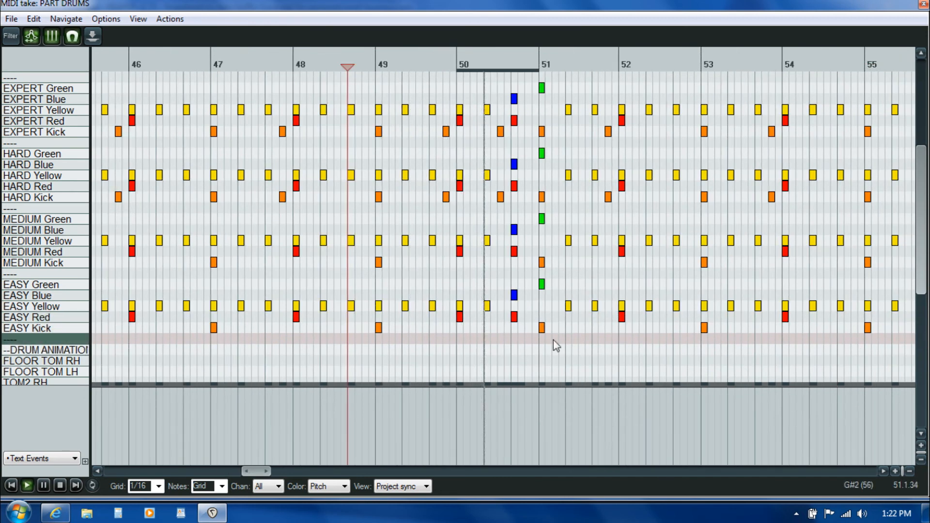
key("space")
left_click_drag(251, 473, 237, 473)
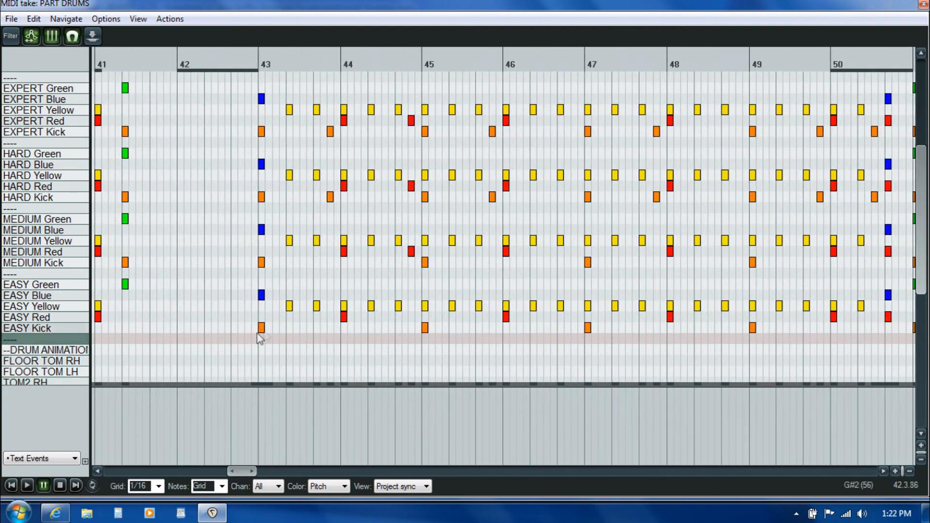
left_click_drag(252, 471, 335, 473)
left_click(355, 329, "shift")
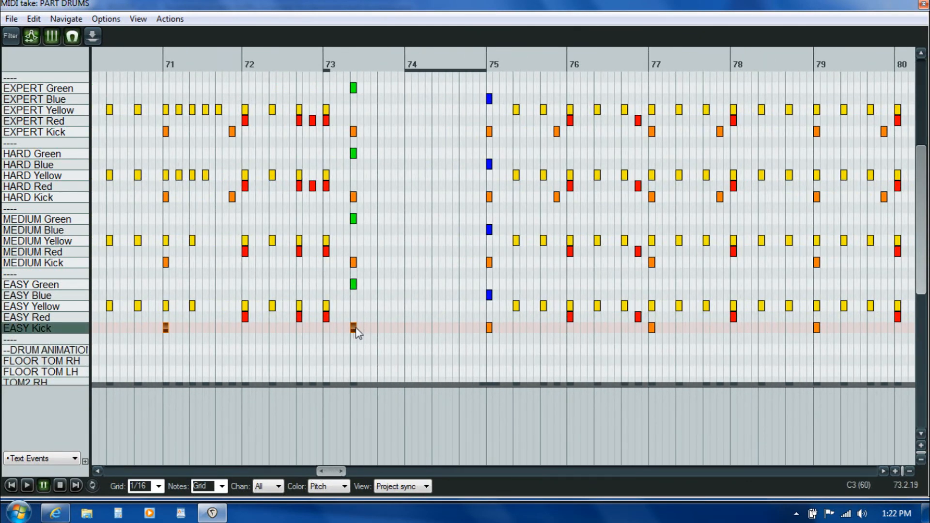
left_click_drag(331, 471, 240, 472)
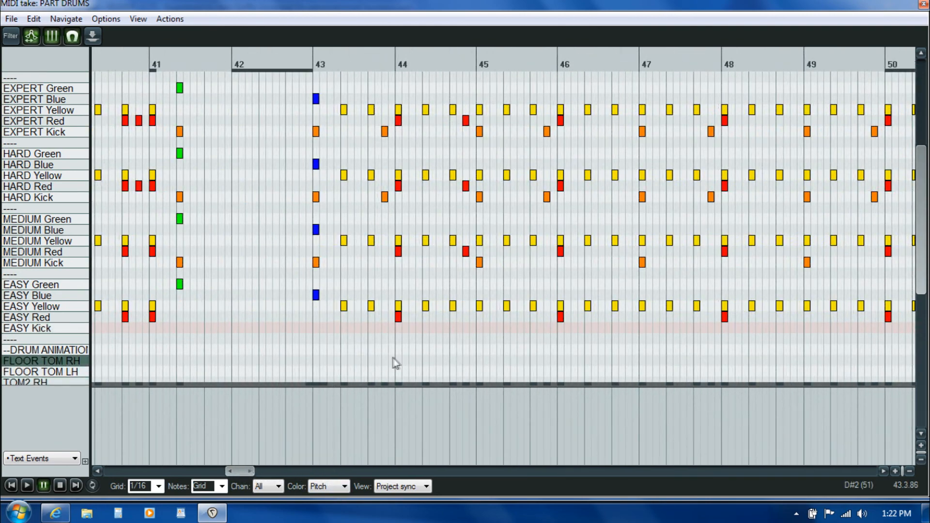
Play from measure 50, skip ahead to measure 55, and delete the Easy Red note late in measure 58
left_click(892, 328)
key("space")
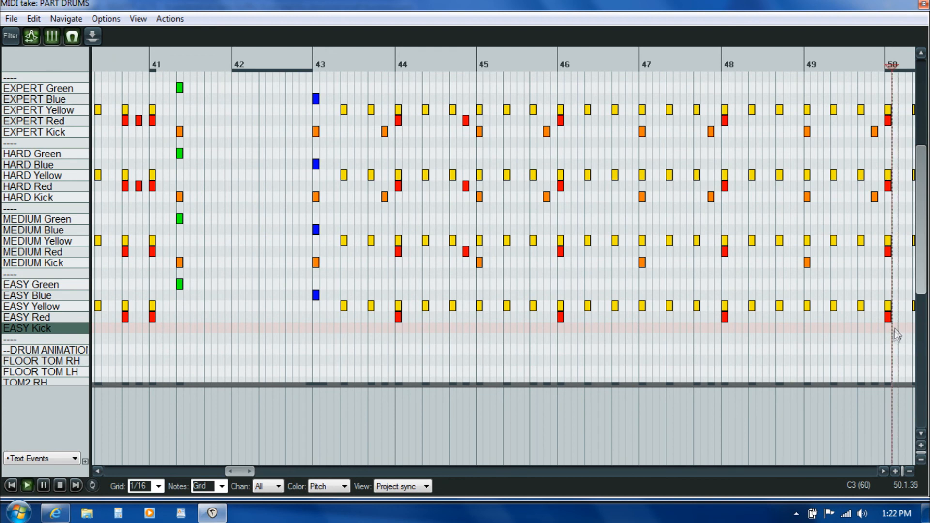
left_click(817, 344)
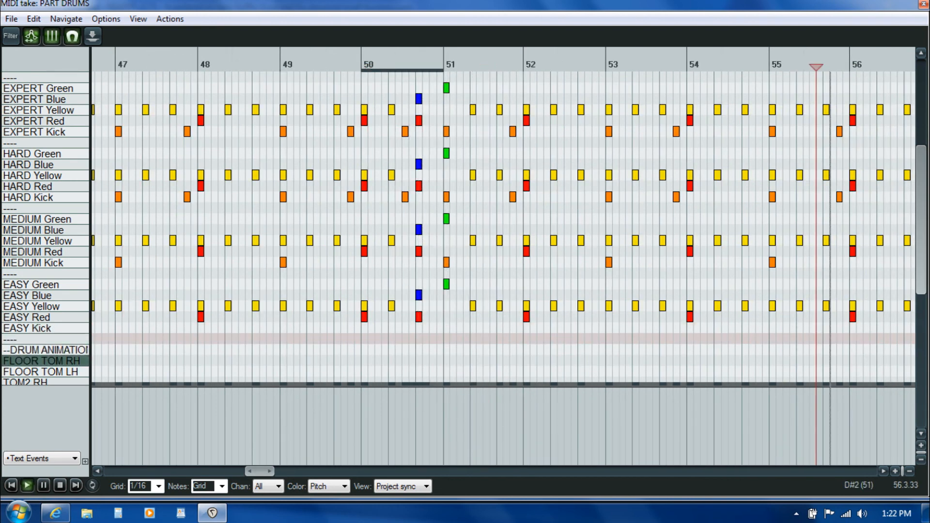
key("space")
double_click(561, 317)
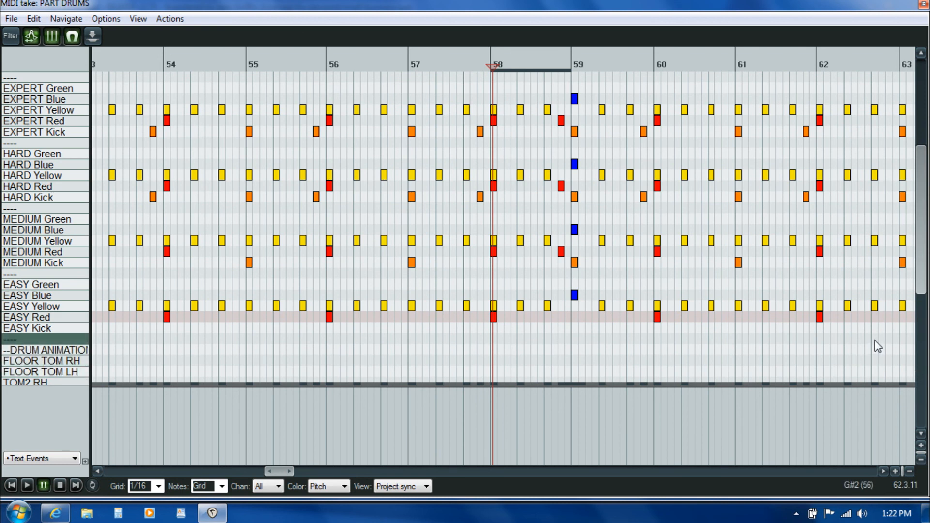
Play from measure 62, delete the off-beat Easy Red note in measure 66, and pause playback at measure 73
left_click(864, 330)
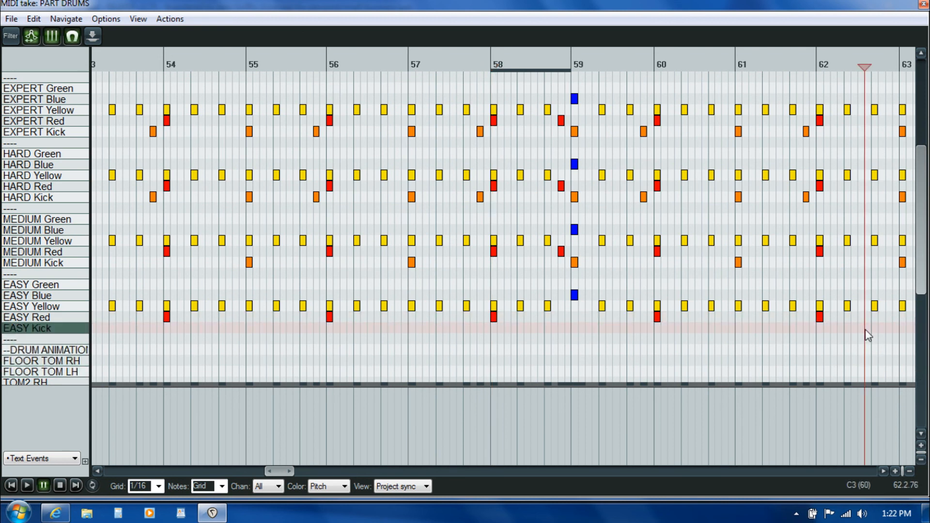
key("space")
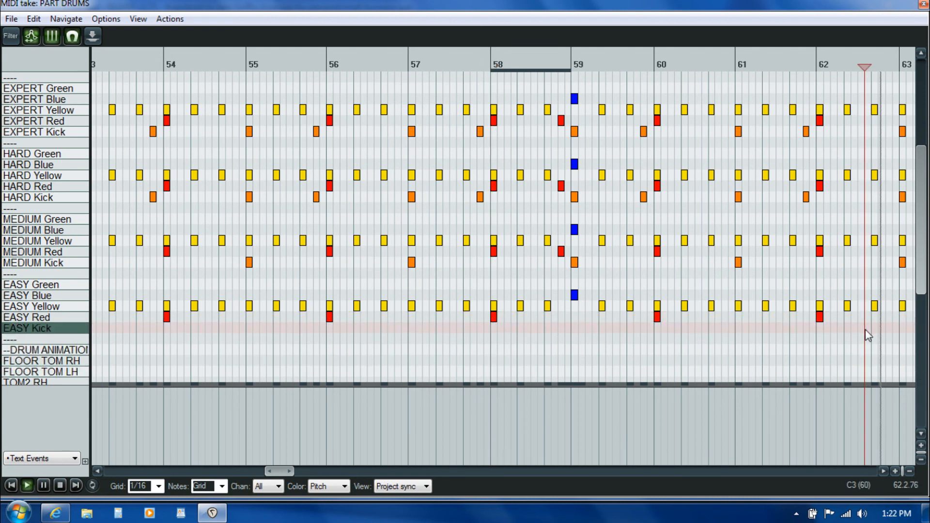
key("ctrl+space")
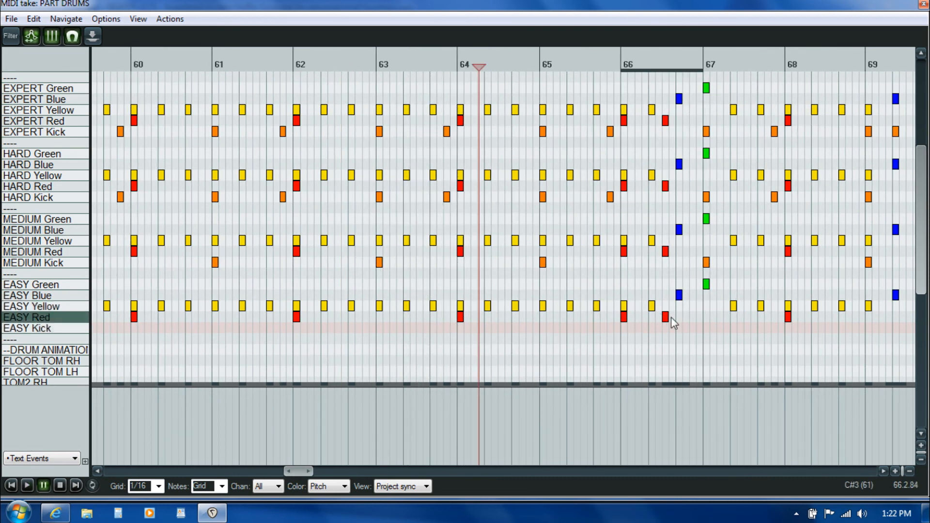
key("space")
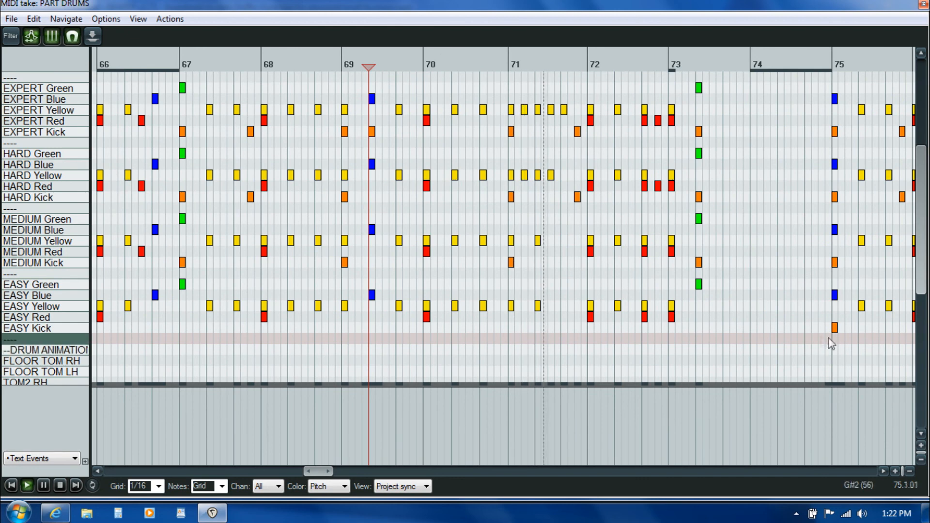
key("ctrl+space")
Examine the remaining Easy notes from measure 75 onward
left_click(879, 471)
left_click(878, 470)
left_click(879, 471)
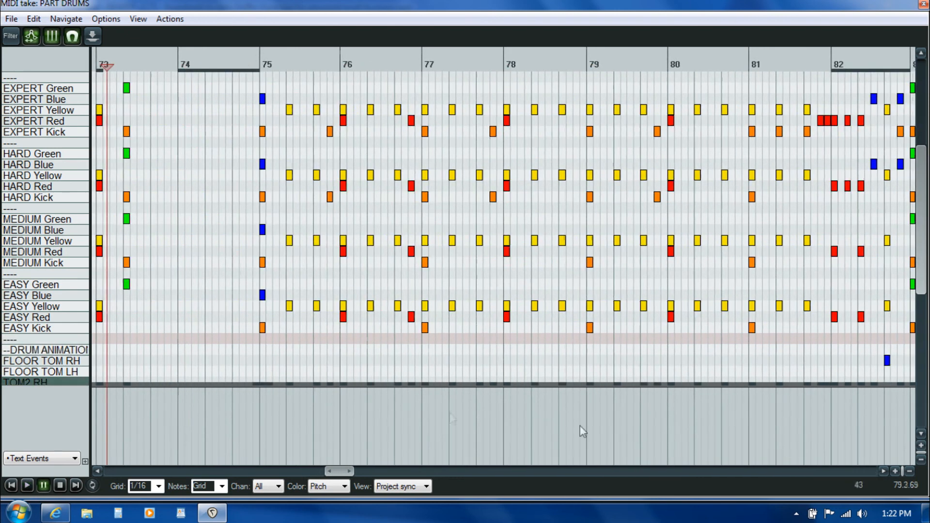
left_click_drag(330, 472, 383, 479)
left_click_drag(383, 479, 524, 490)
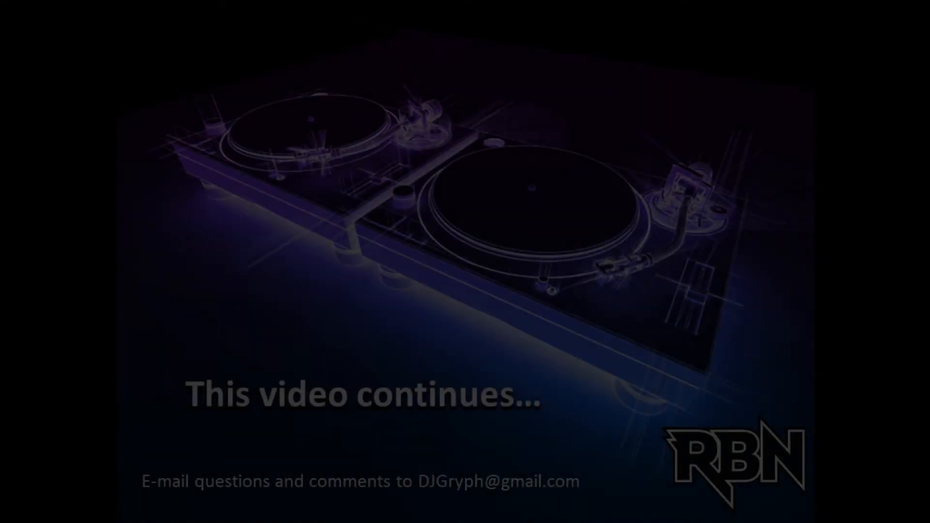